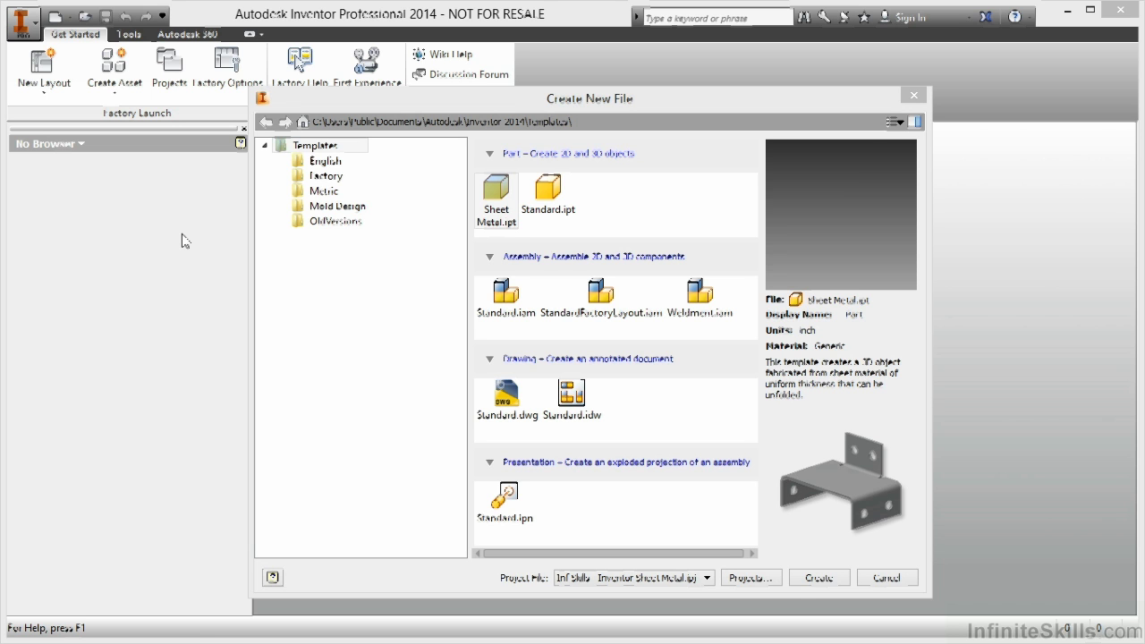
Create a new sheet-metal part from the Sheet Metal.ipt template
double_click(494, 202)
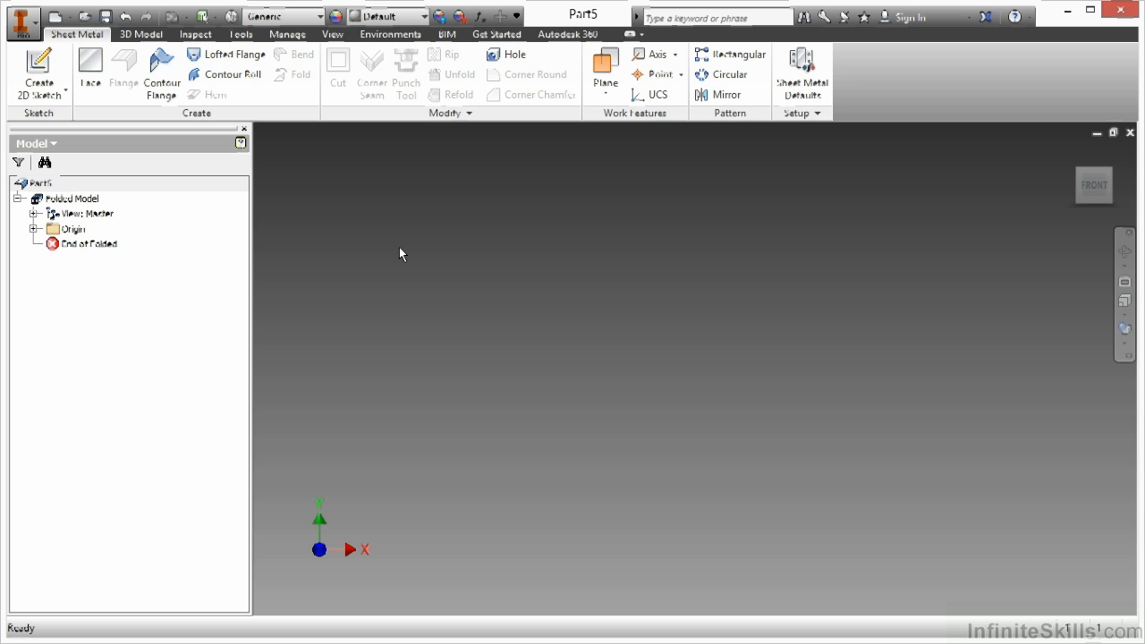
Start a new 2D sketch on the front XY origin plane
right_click(439, 288)
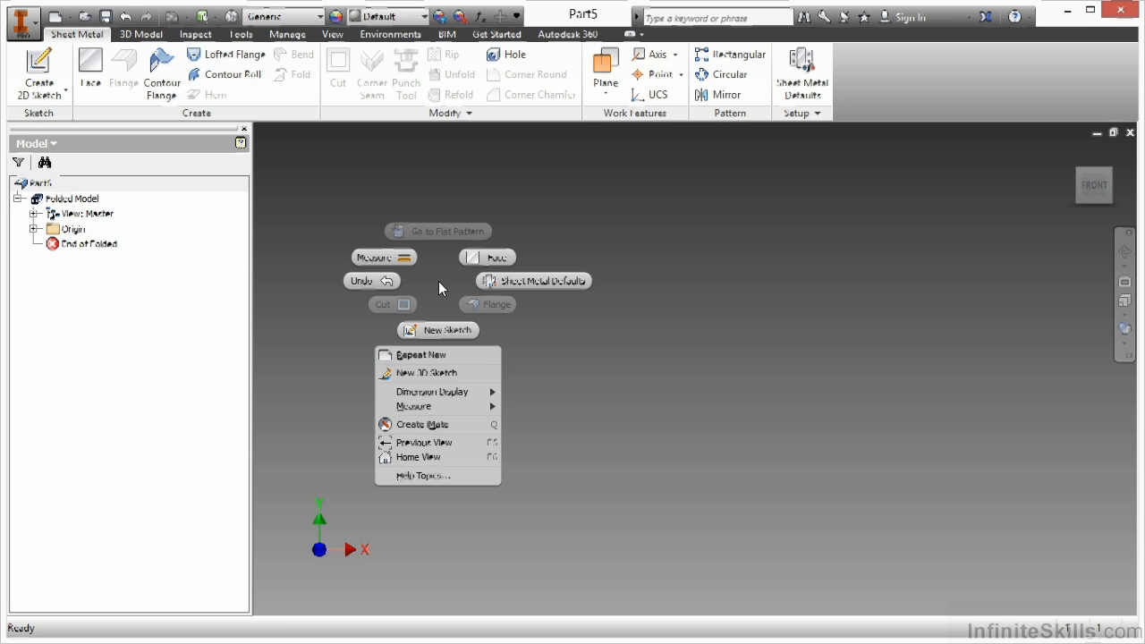
click(438, 330)
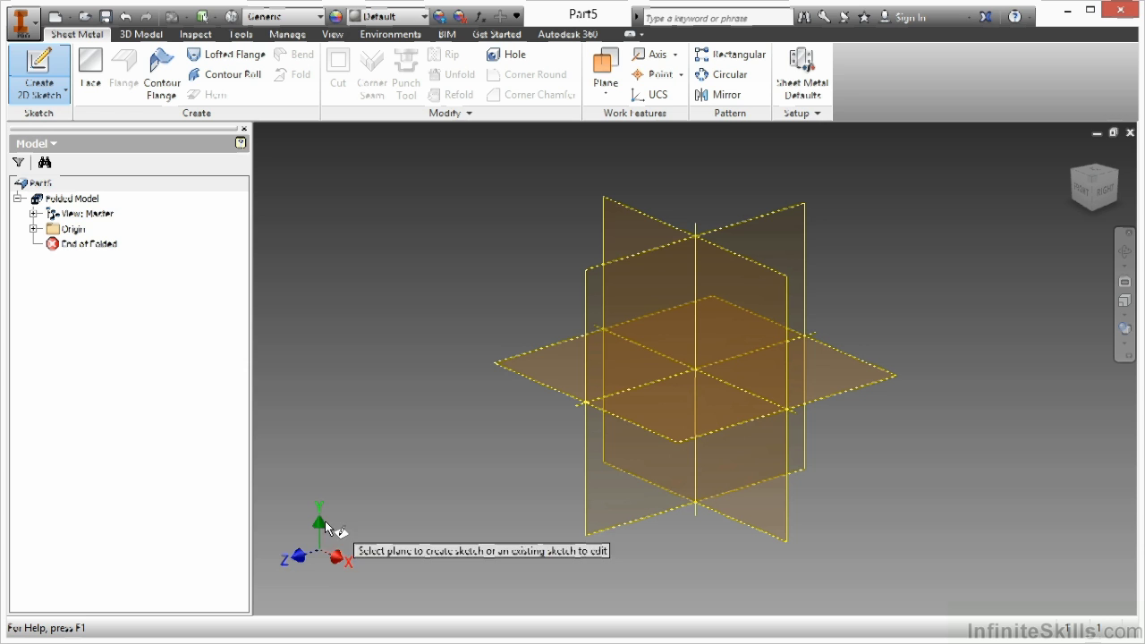
click(627, 215)
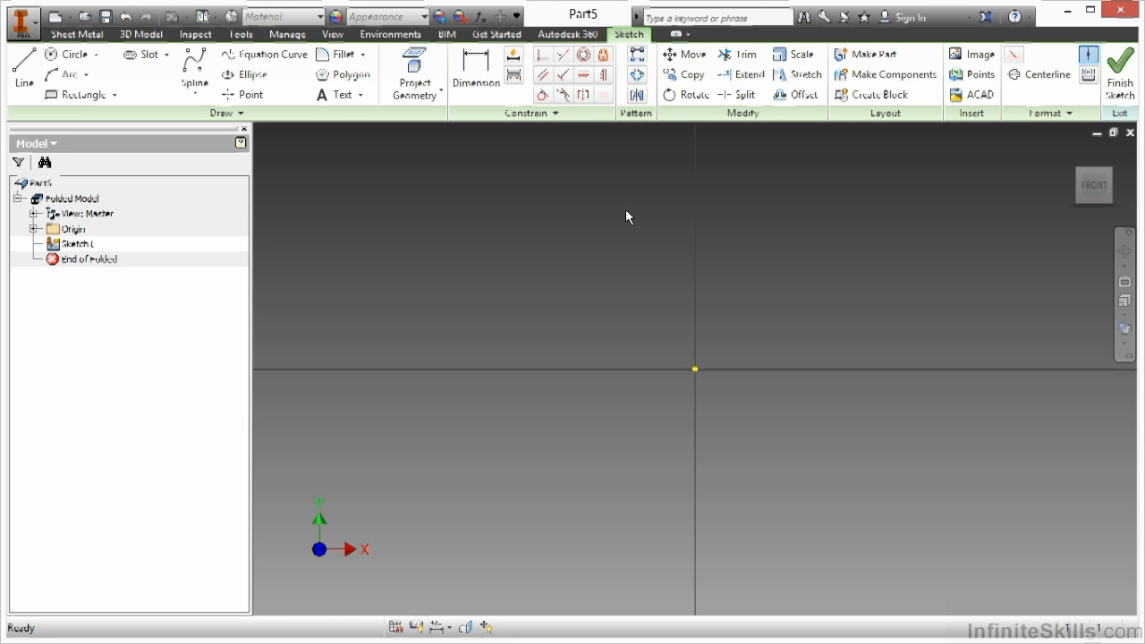
Dismiss the marking menu and show the Rectangle drop-down's drawing methods
right_click(562, 303)
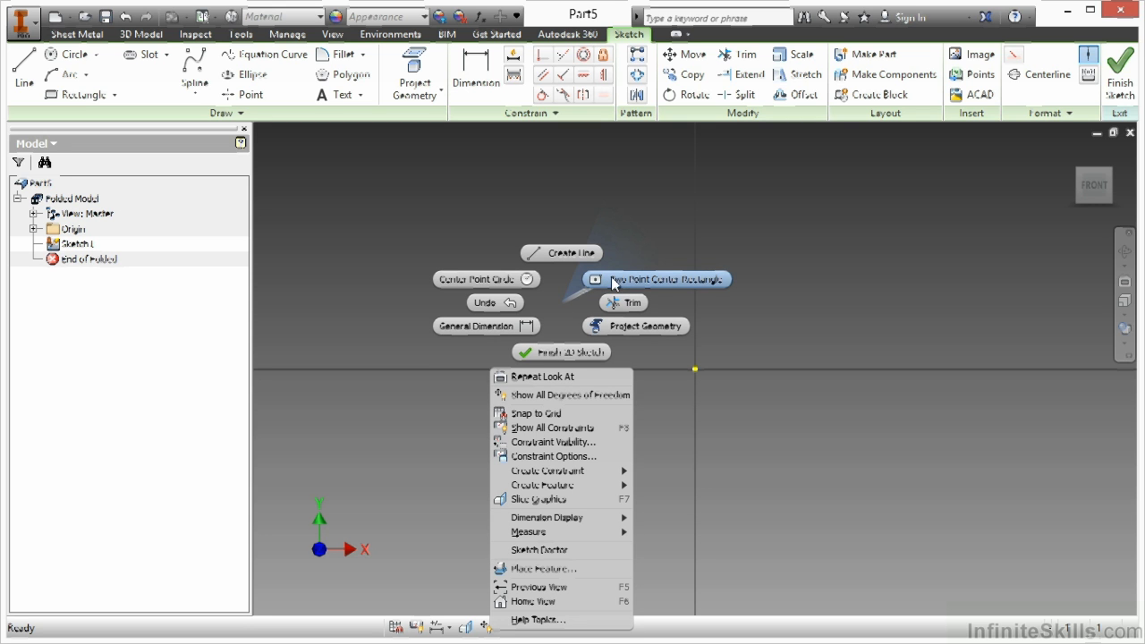
click(565, 305)
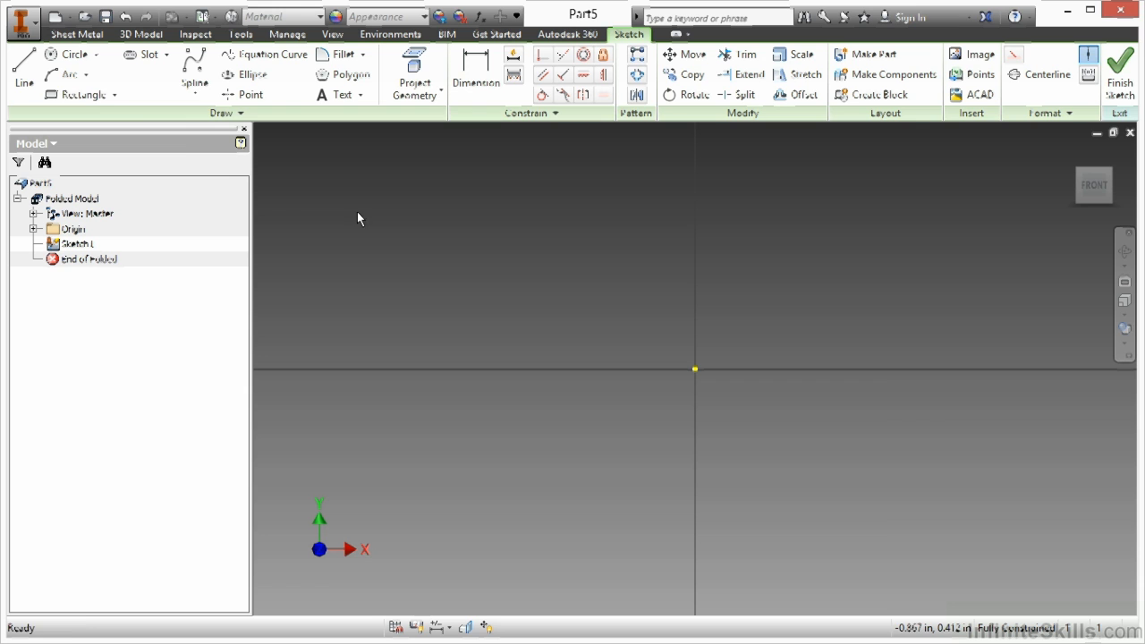
click(115, 95)
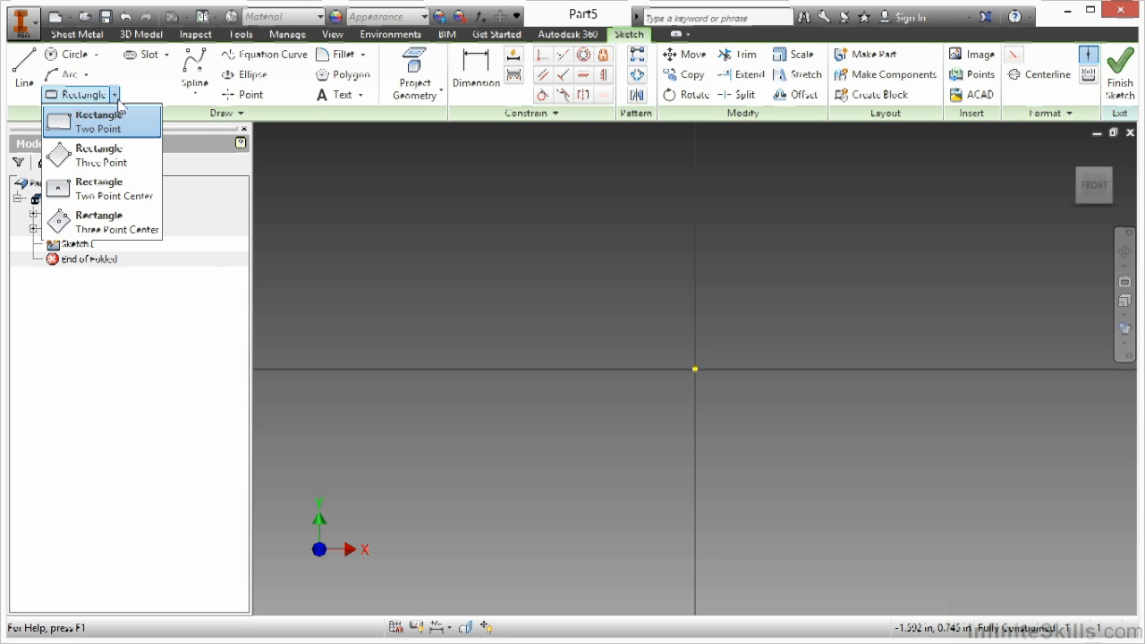
Draw a two-point center rectangle on the origin, 12 wide by 4 high
click(143, 198)
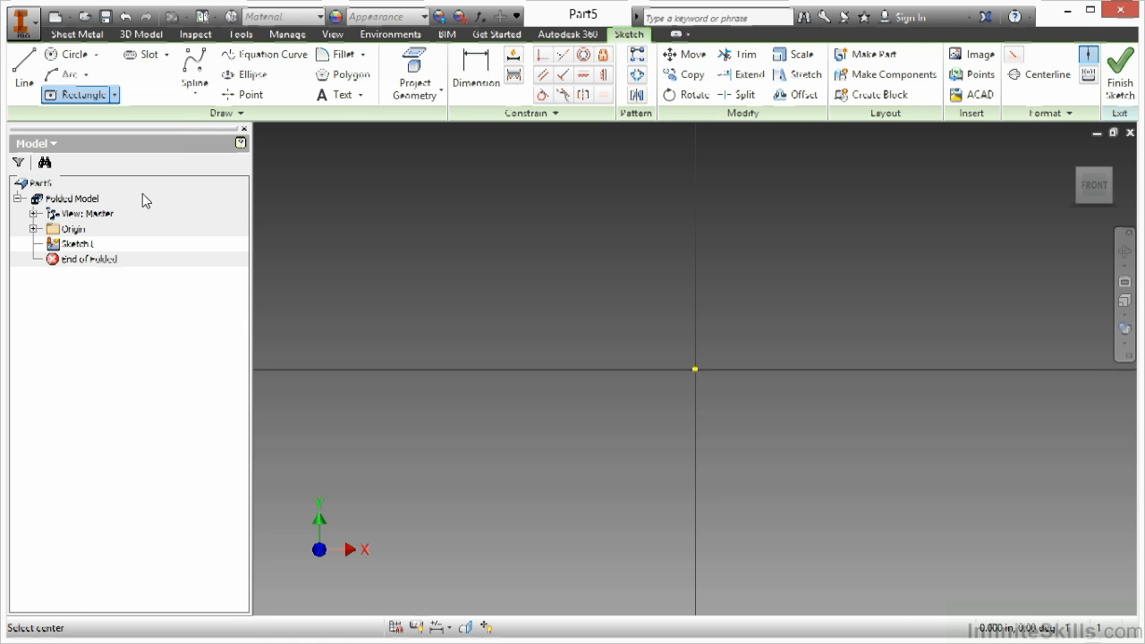
click(695, 369)
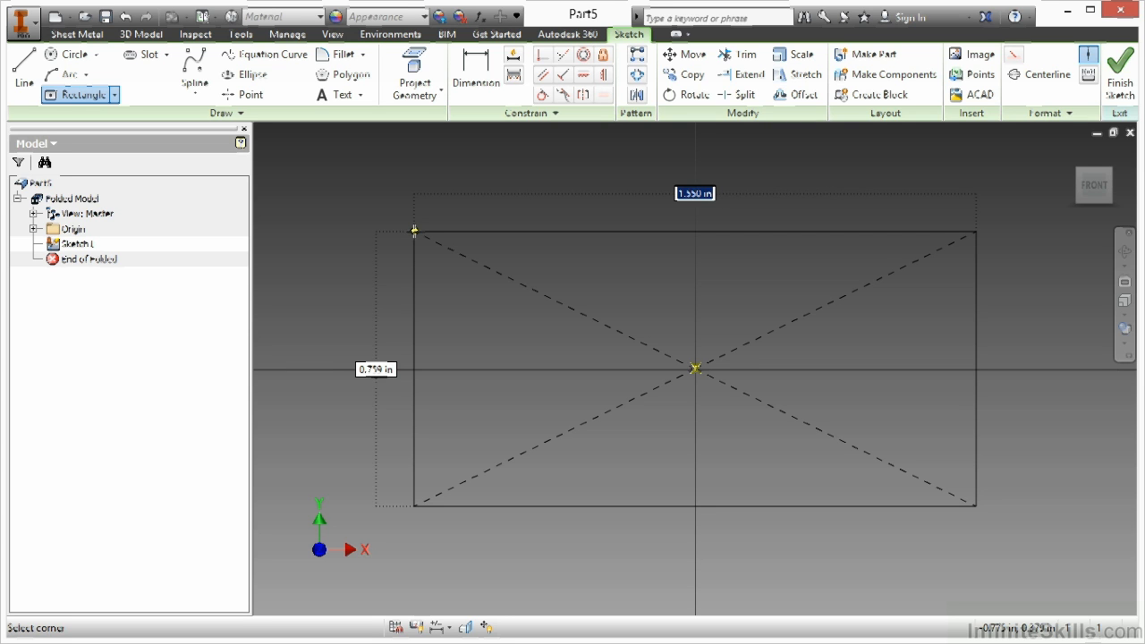
text(12)
key(Tab)
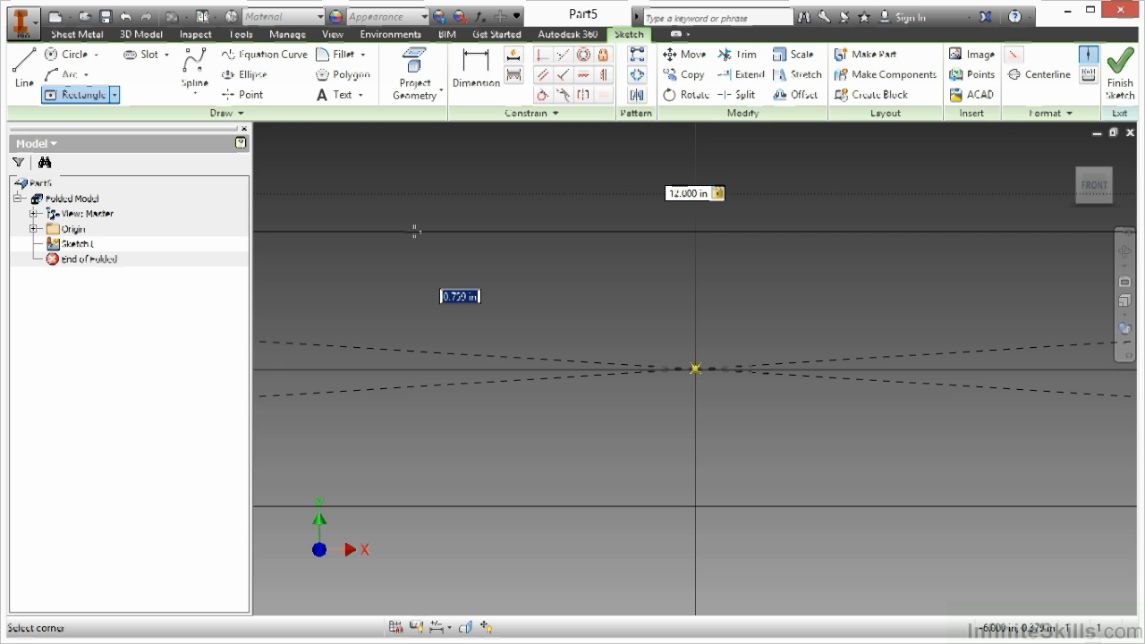
text(1)
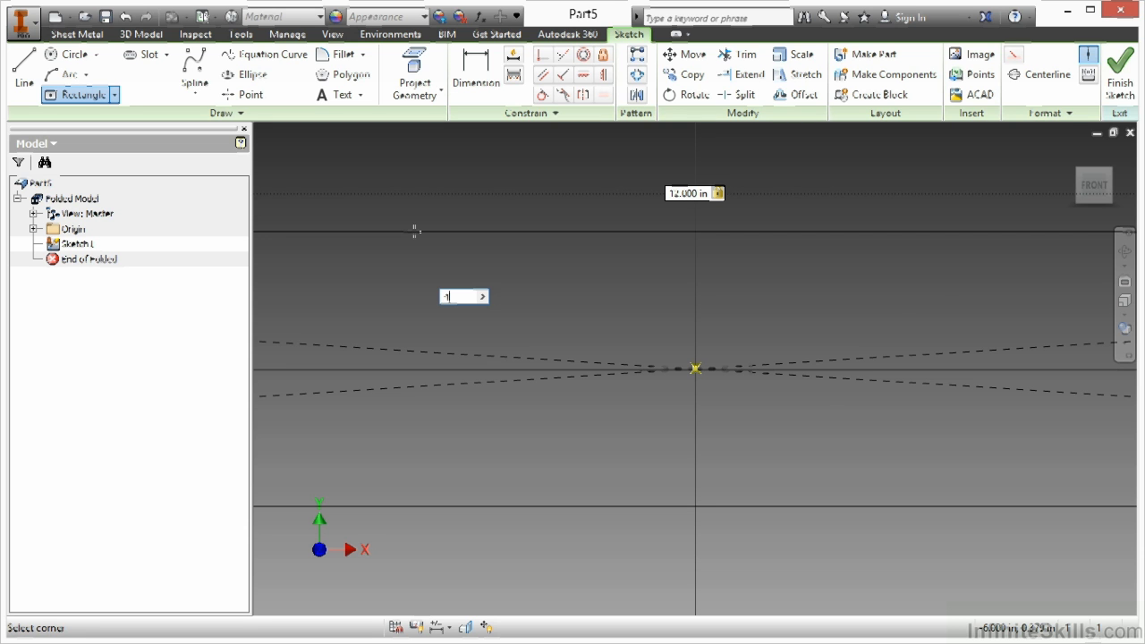
key(Return)
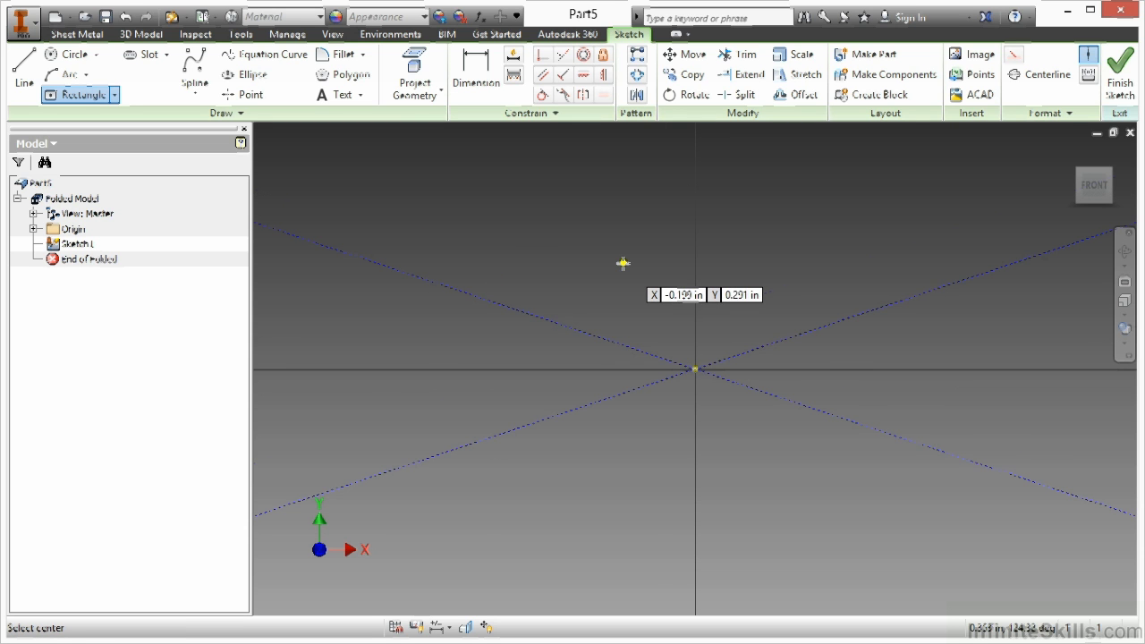
scroll(623, 263, up, 4)
scroll(622, 261, up, 2)
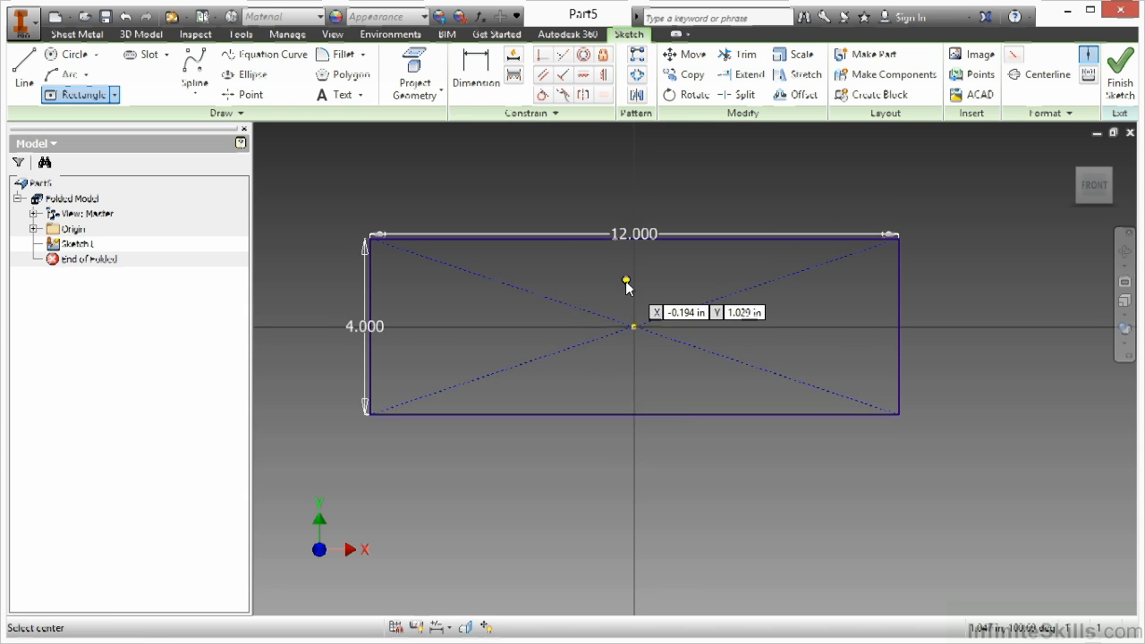
right_click(627, 281)
click(689, 283)
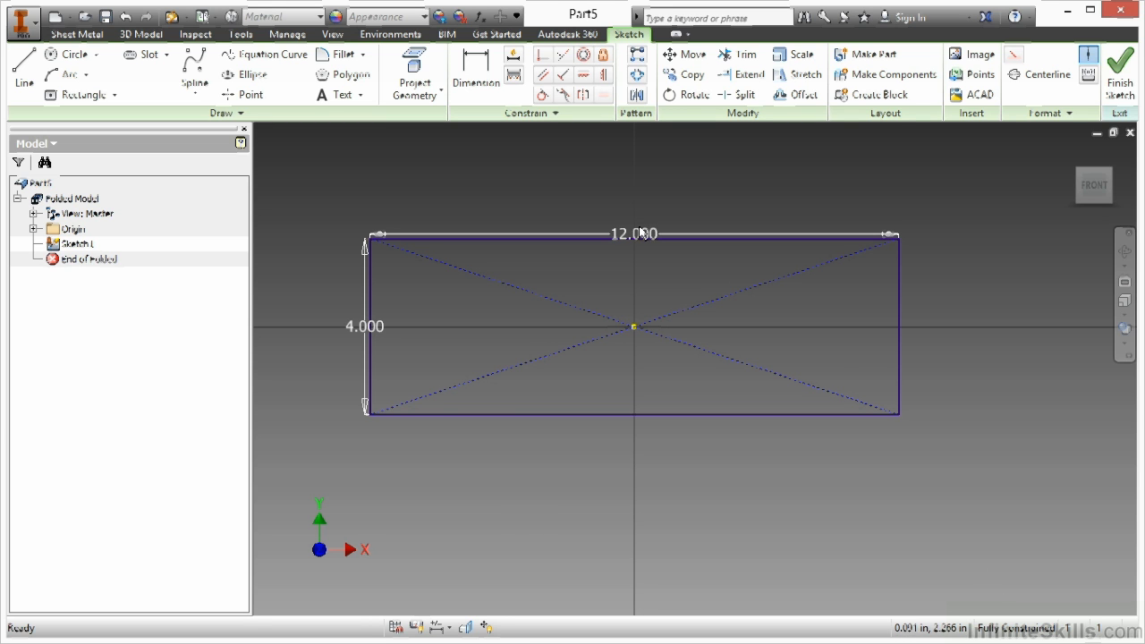
Move the 12.000 dimension up and the 4.000 dimension left, then finish the sketch
drag(640, 235, 626, 203)
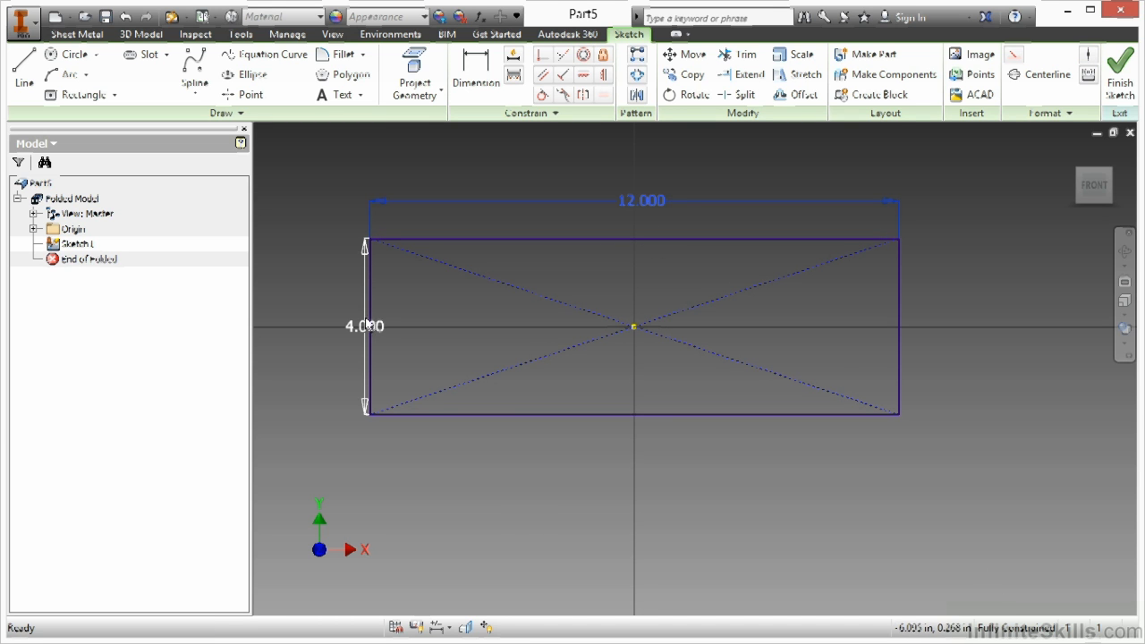
drag(366, 326, 325, 326)
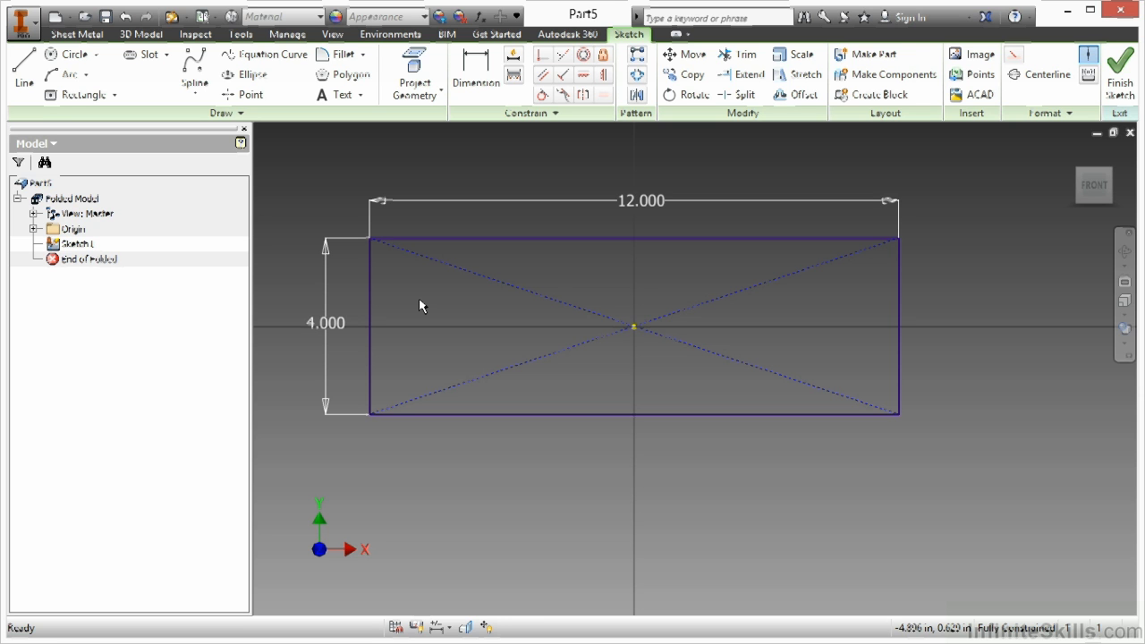
right_click(598, 253)
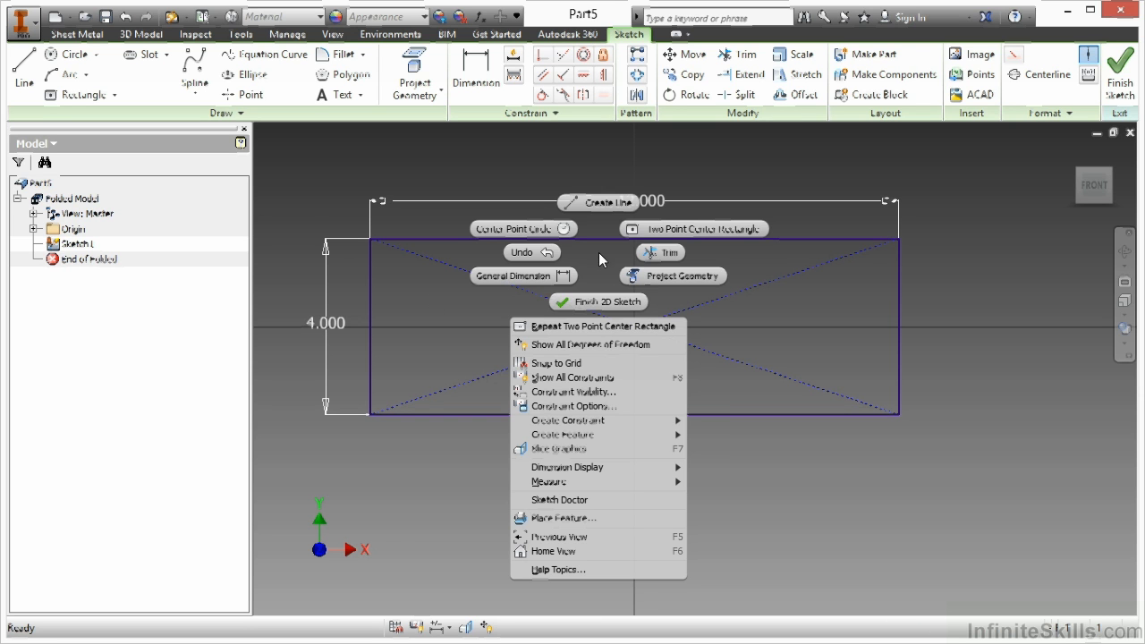
click(599, 303)
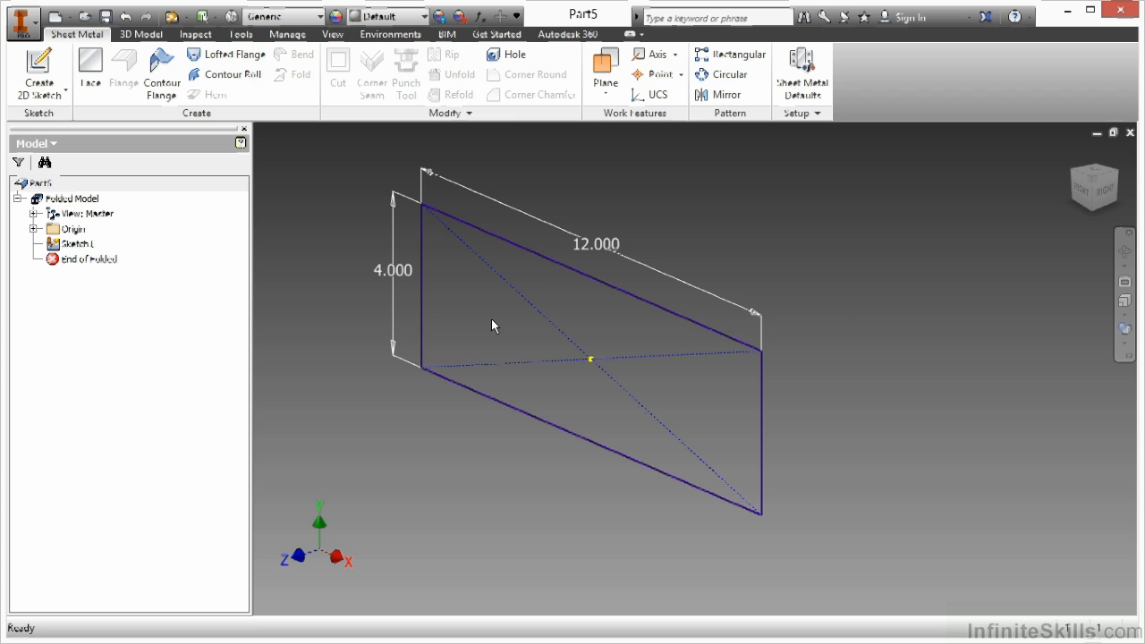
Start a sheet-metal Face from the rectangle and move the Face dialog aside
right_click(491, 319)
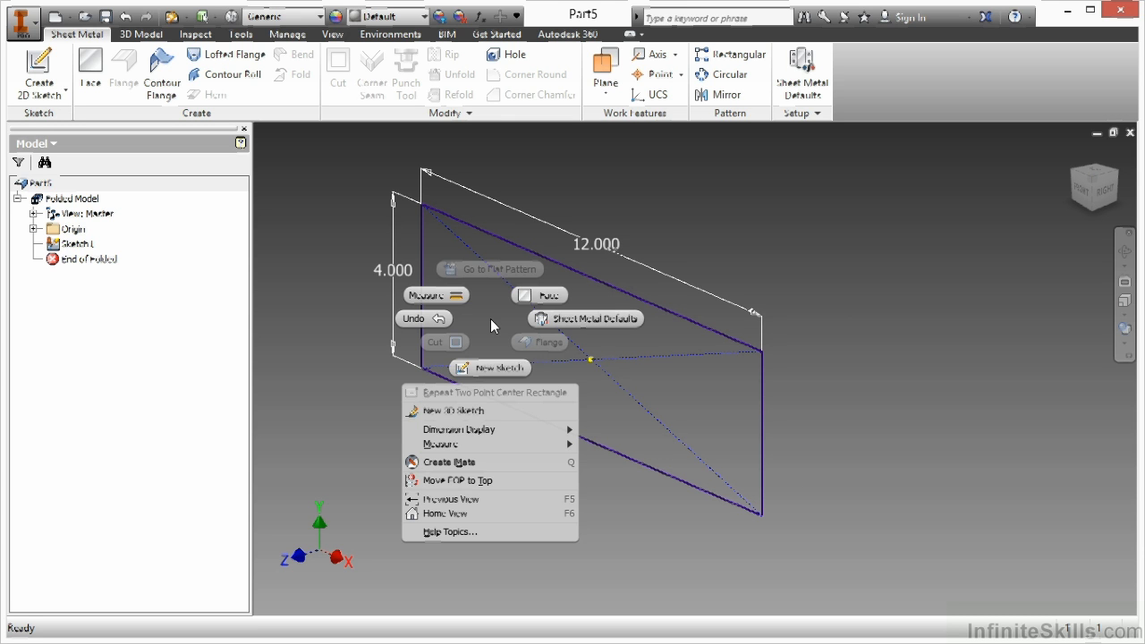
click(540, 304)
drag(468, 135, 300, 155)
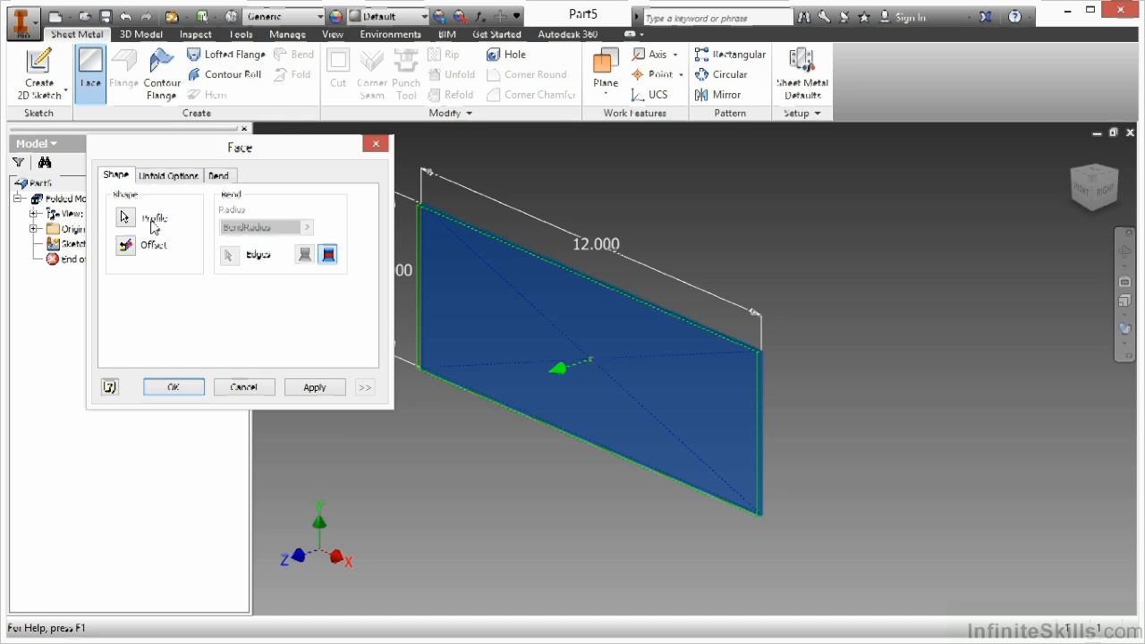
Flip the face's thickness to the opposite side and create Face1
click(125, 249)
click(125, 249)
click(161, 389)
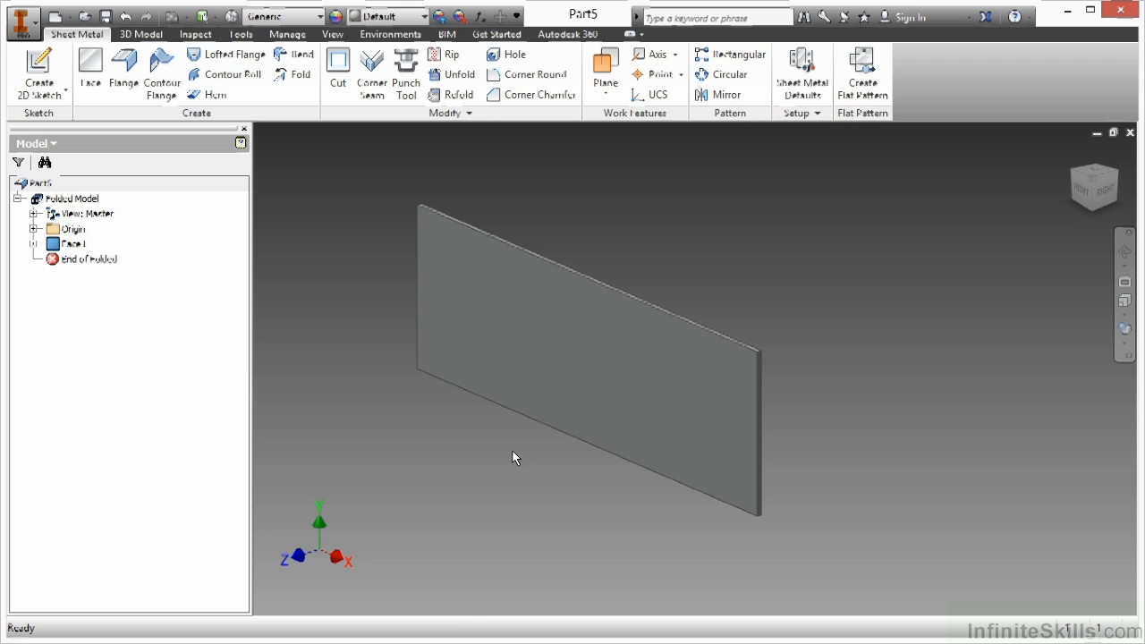
Expand Face1 in the browser and reopen its Sketch1 via the selected face
click(33, 243)
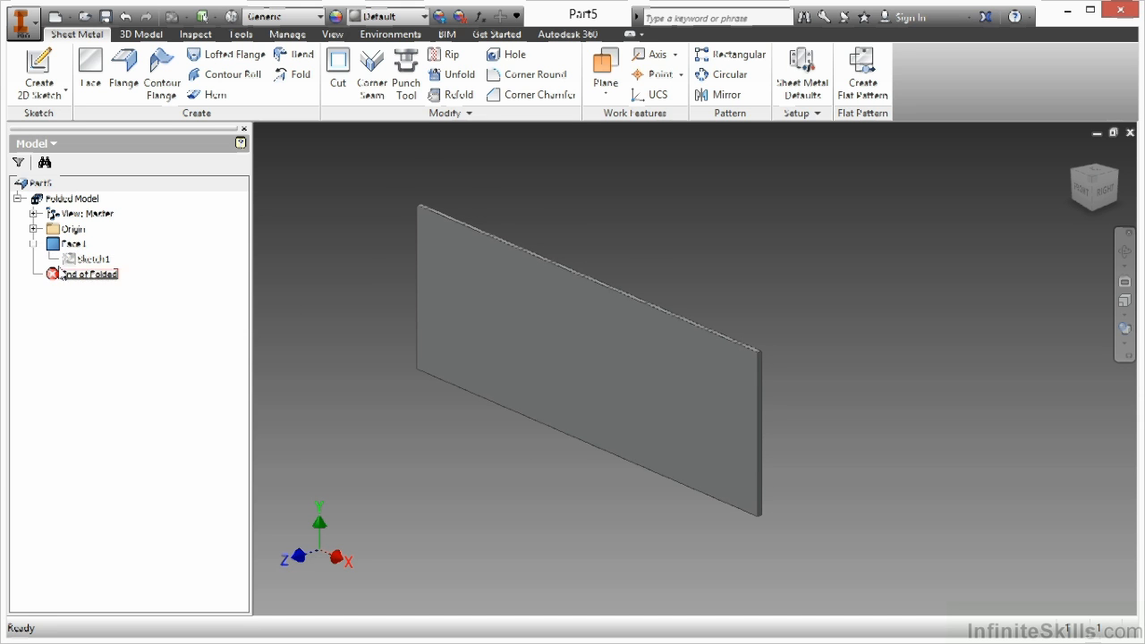
click(90, 259)
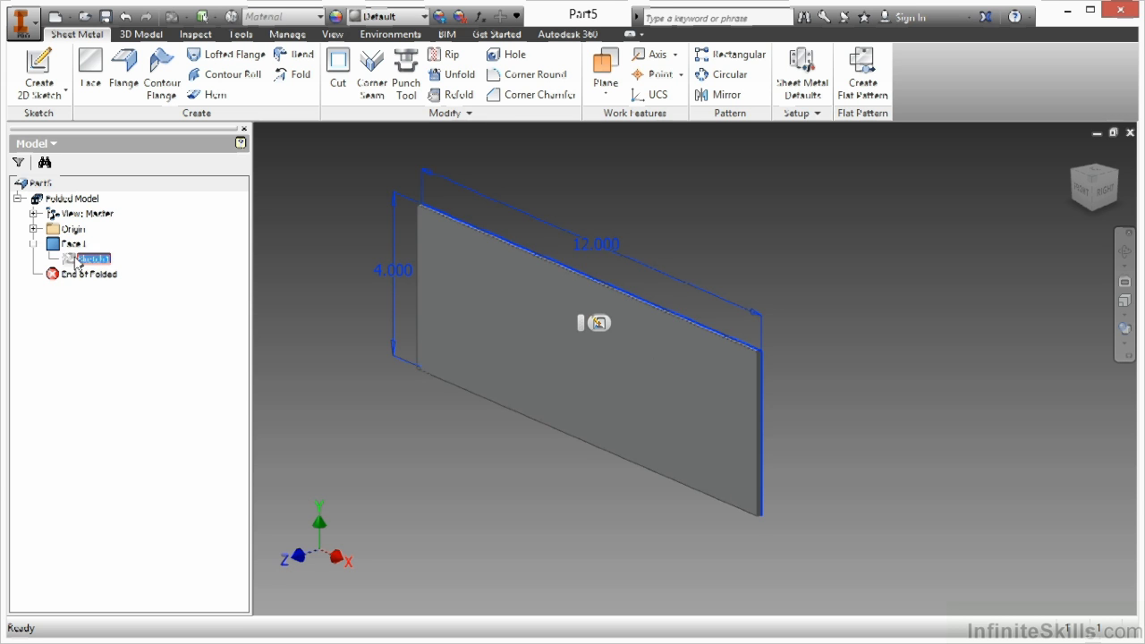
click(73, 244)
click(265, 328)
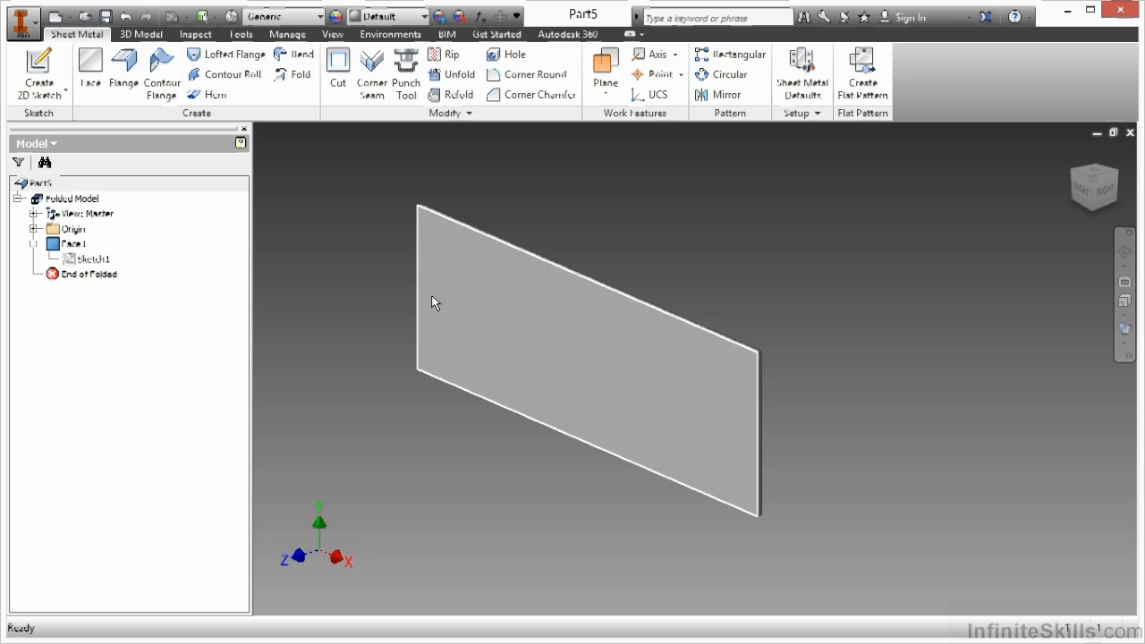
click(477, 276)
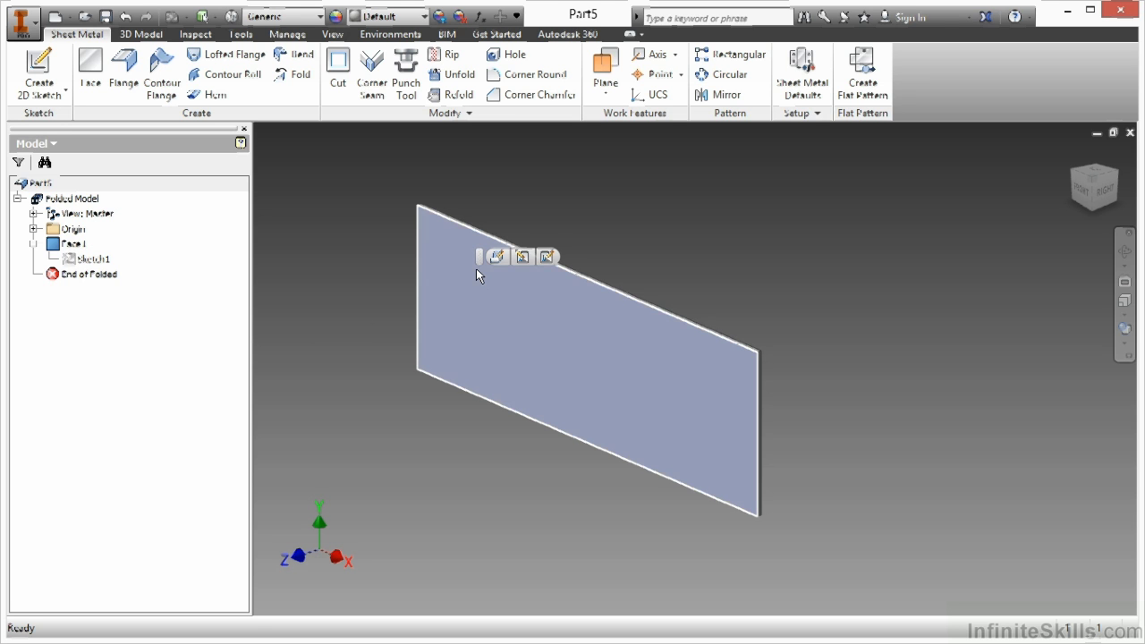
click(522, 257)
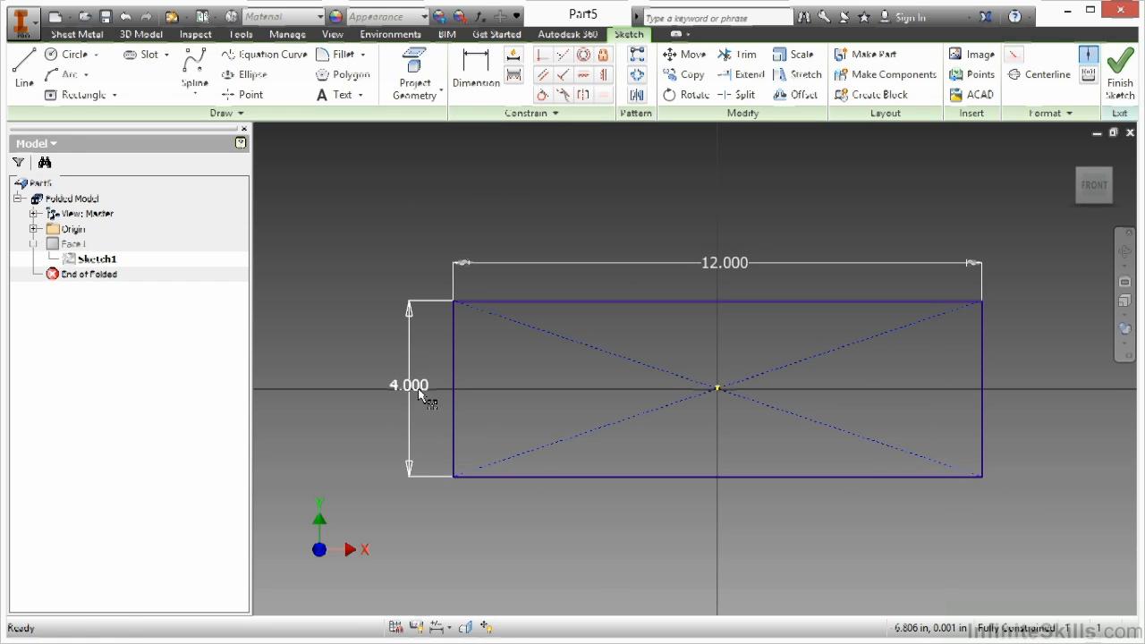
Change the rectangle height from 4.000 to 3.500 and finish the sketch
double_click(420, 394)
text(3.5)
key(Return)
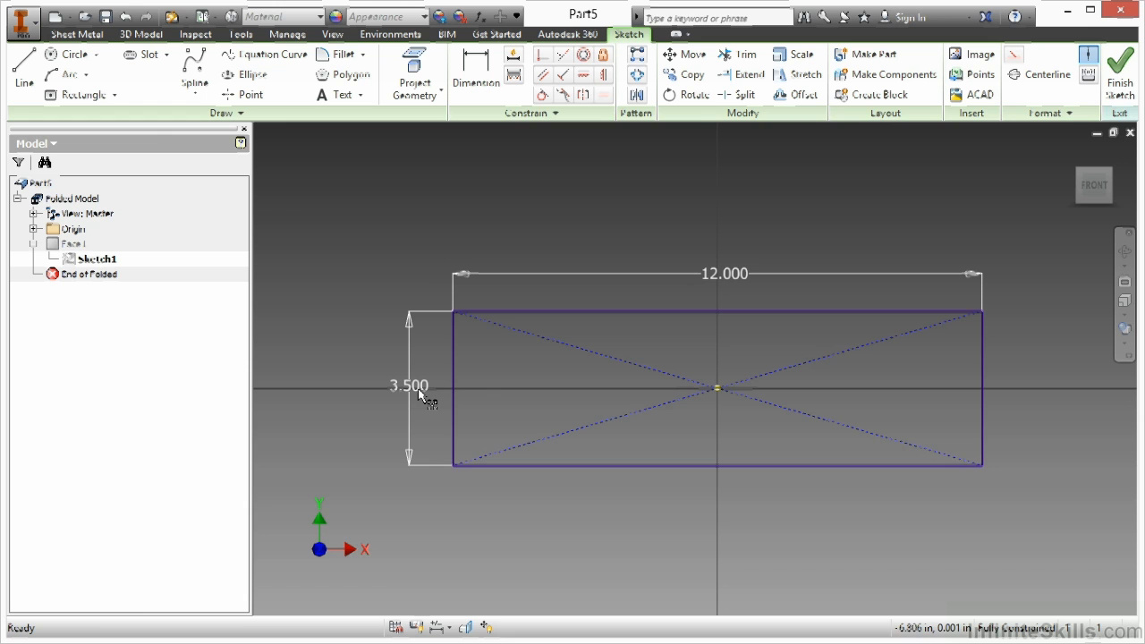
right_click(515, 216)
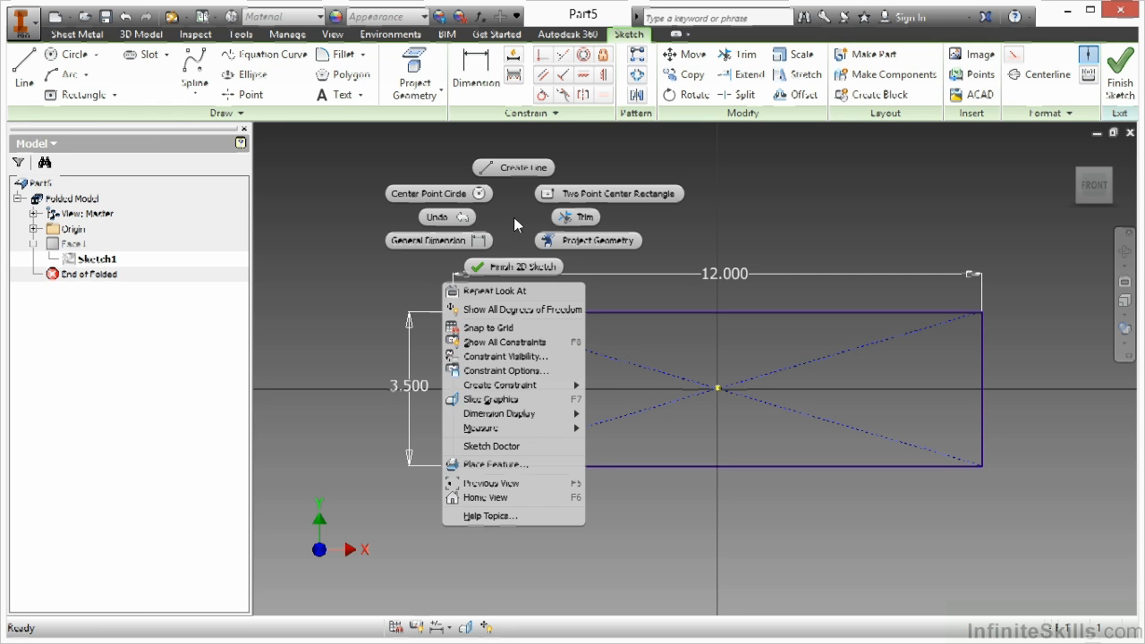
click(511, 266)
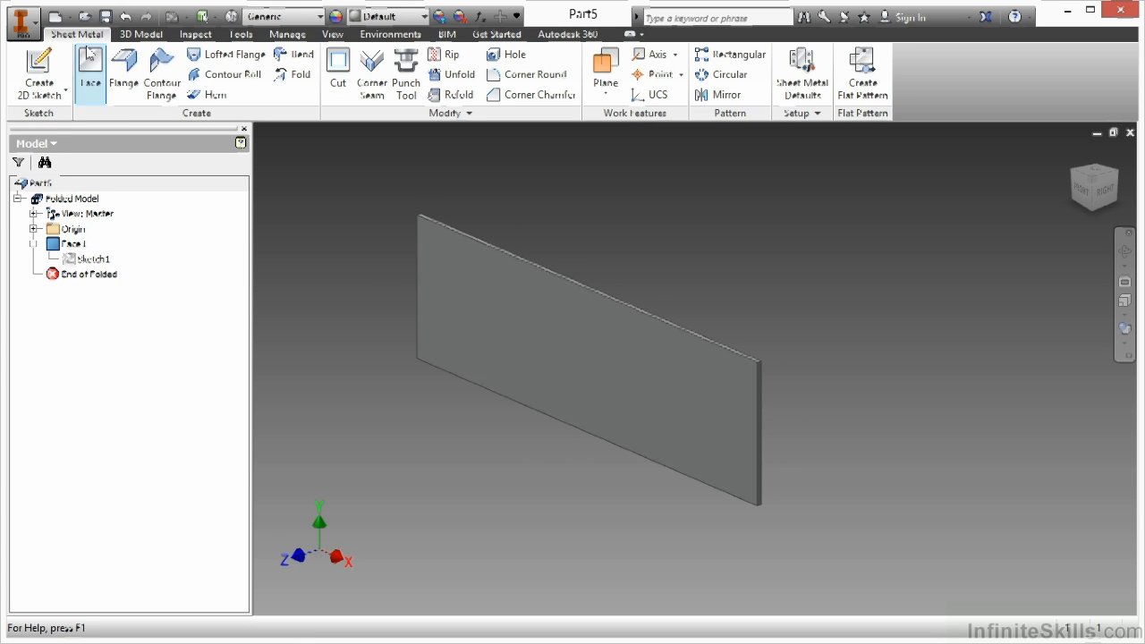
Create Part6 from Sheet Metal.ipt and start Sketch1 on its YZ origin plane
click(55, 16)
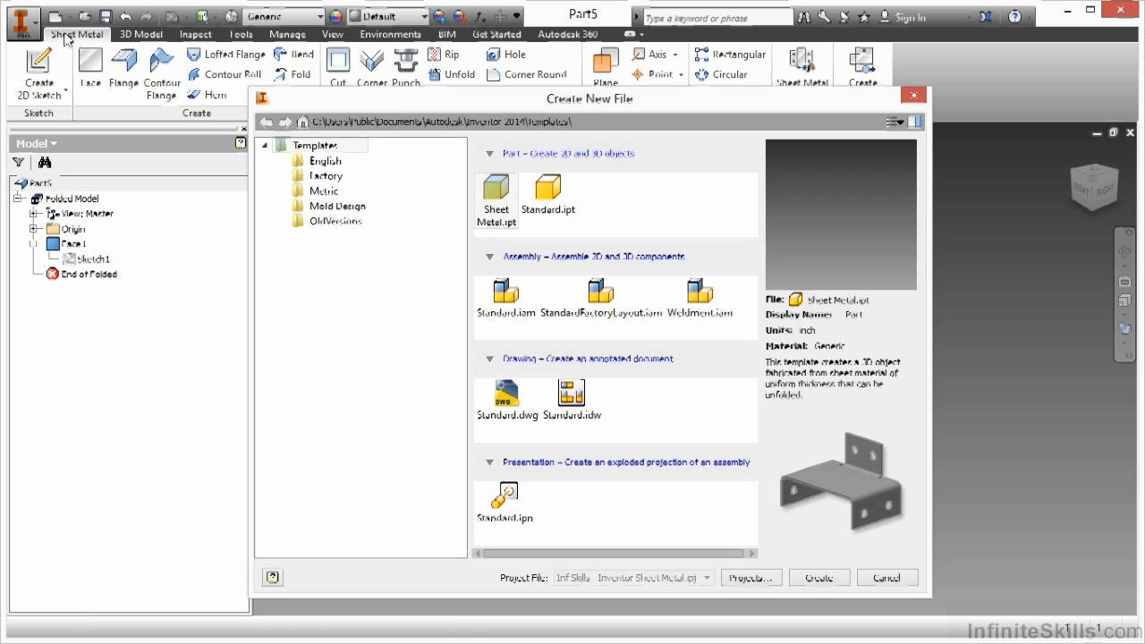
double_click(495, 188)
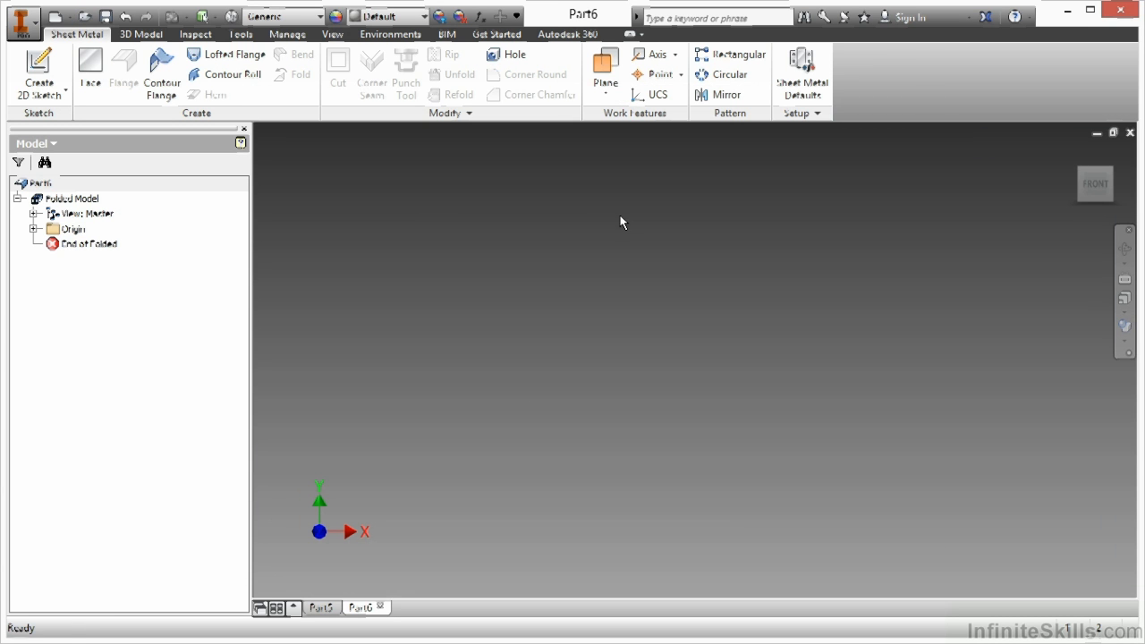
click(38, 71)
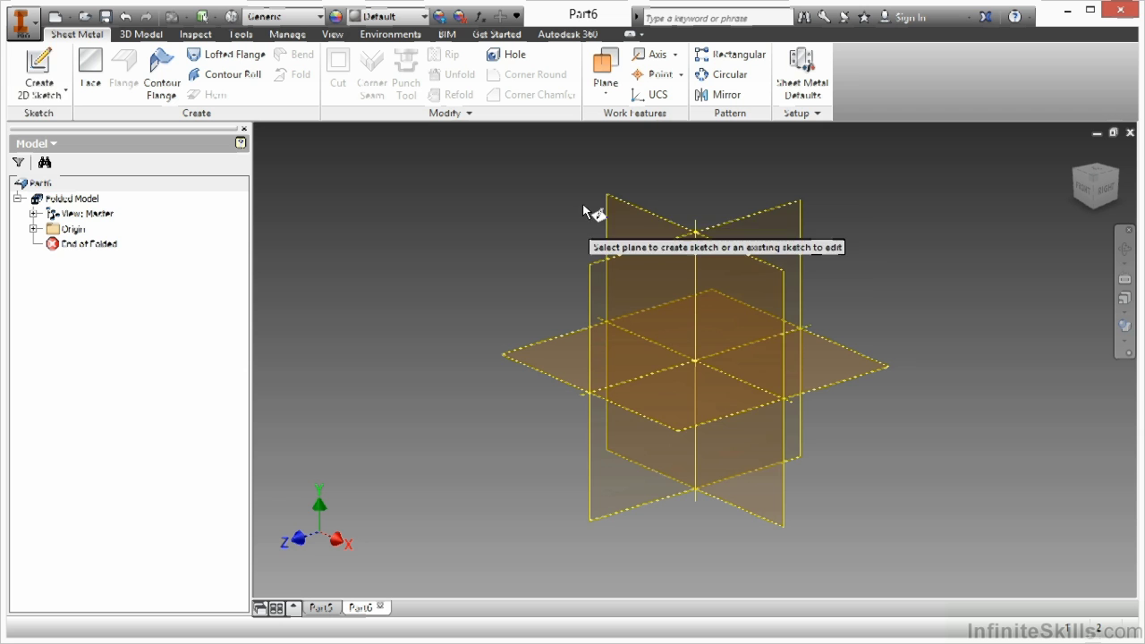
click(598, 267)
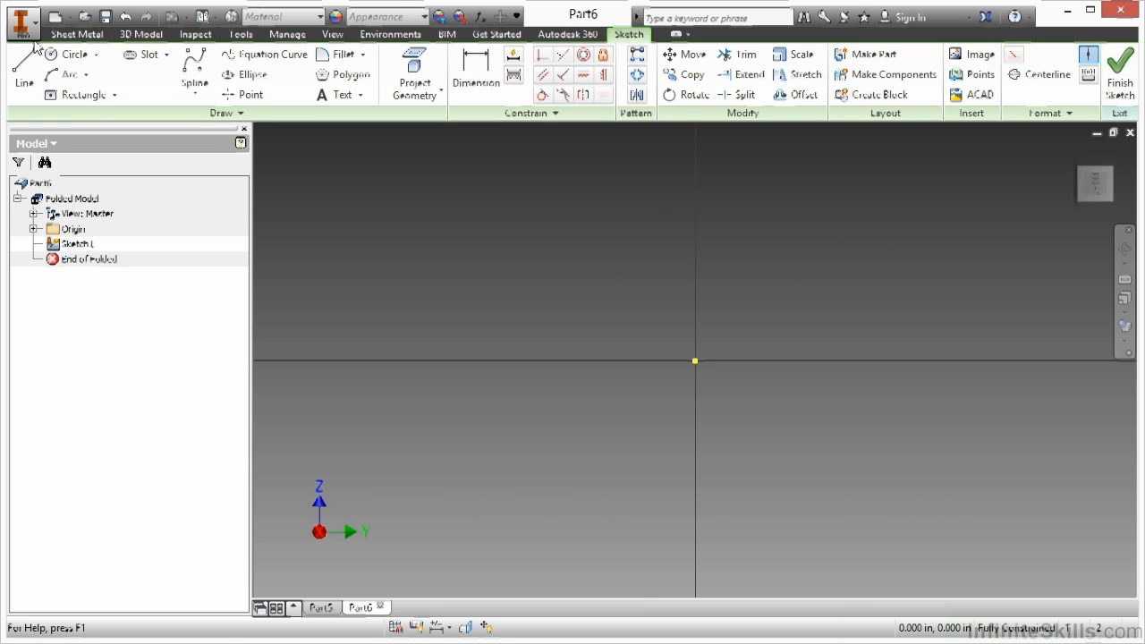
Draw the closed line outline with a top-right step and a notch along the bottom
key(l)
click(466, 495)
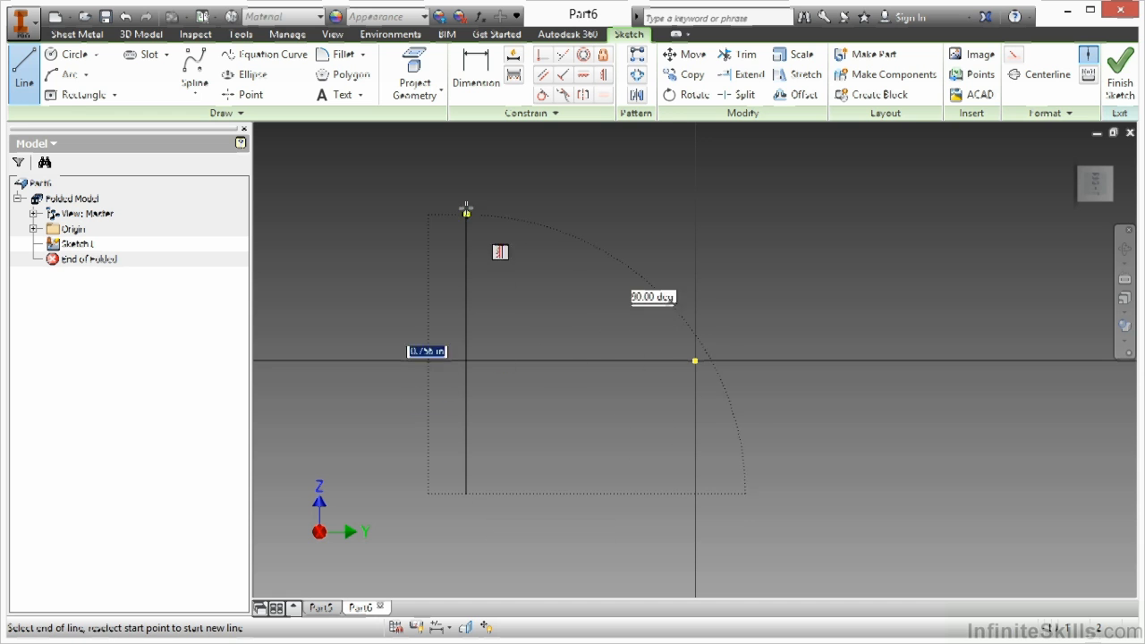
click(466, 176)
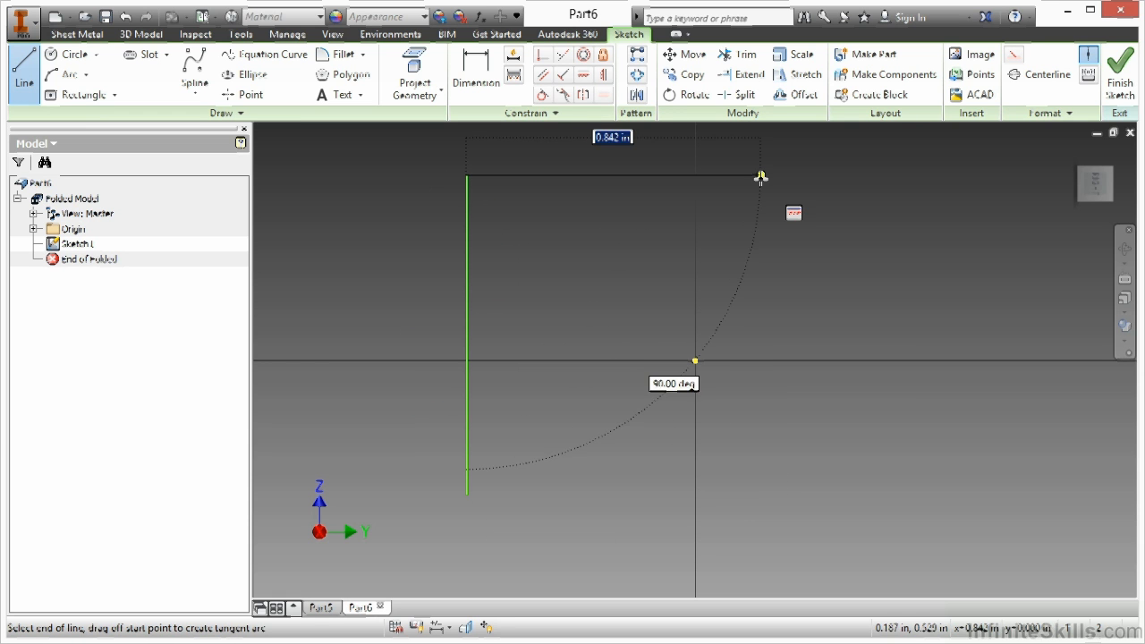
click(761, 176)
click(761, 264)
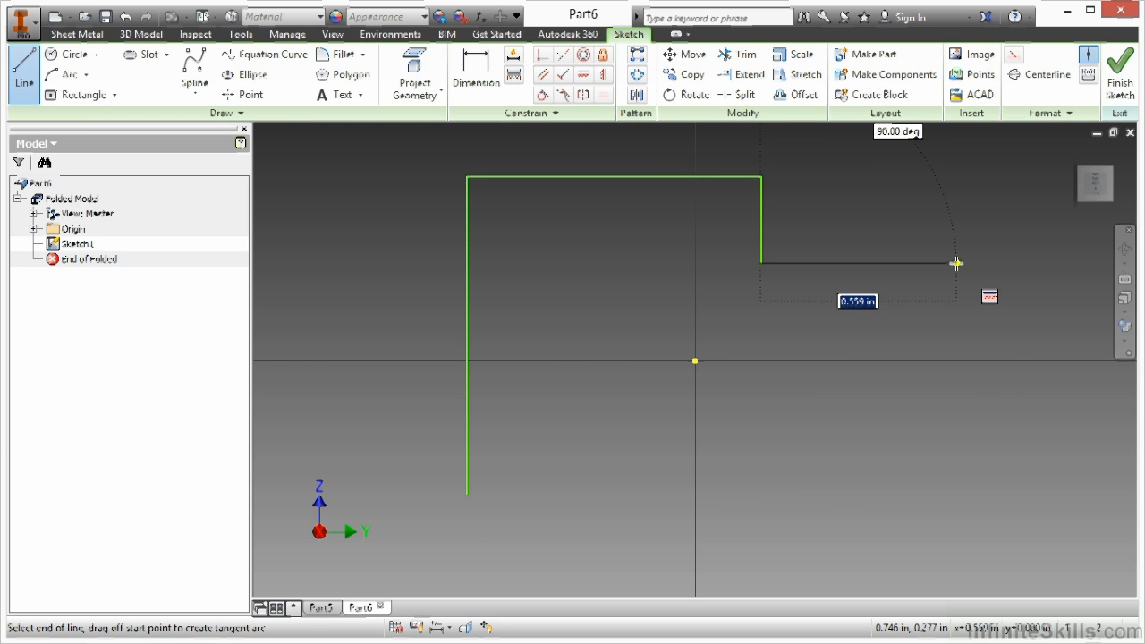
click(956, 264)
click(956, 495)
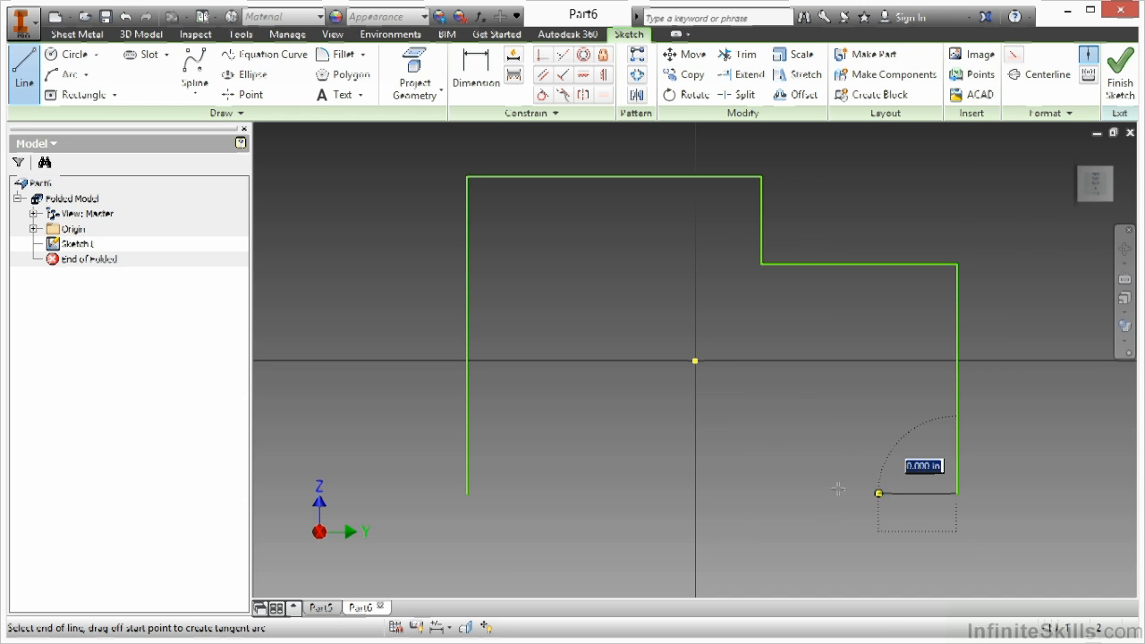
click(663, 493)
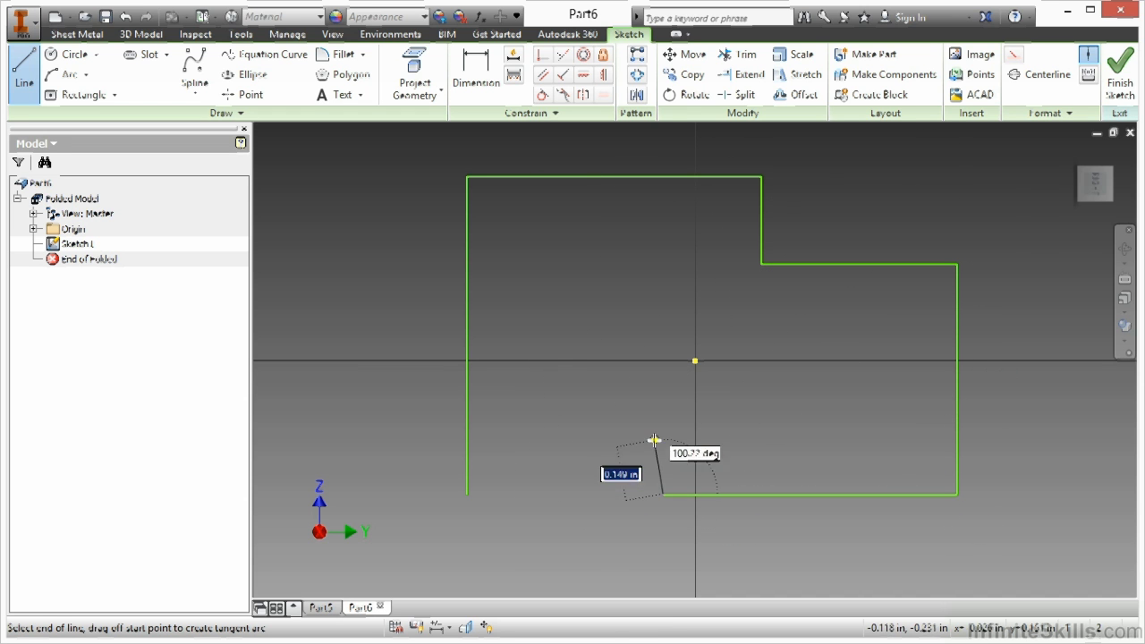
click(664, 437)
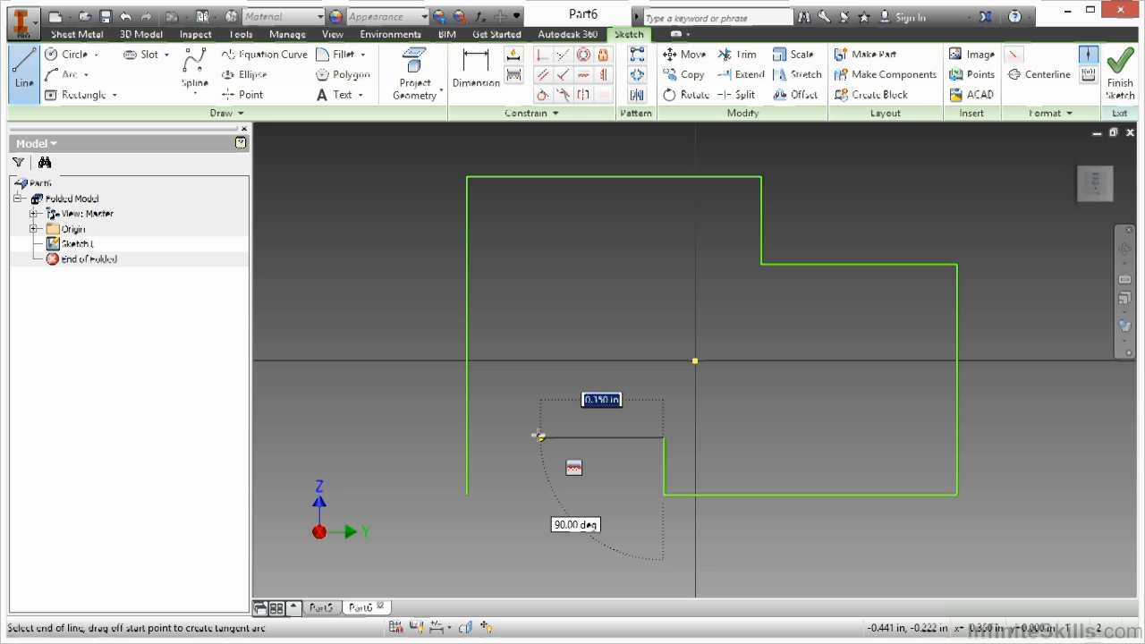
click(535, 437)
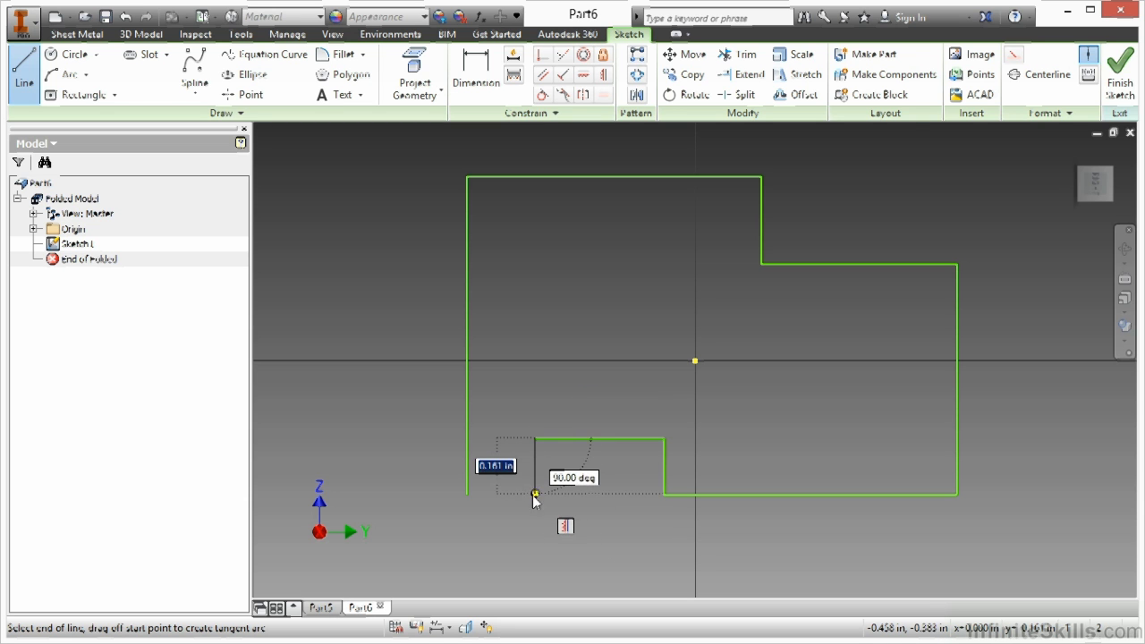
click(534, 494)
click(466, 493)
right_click(554, 334)
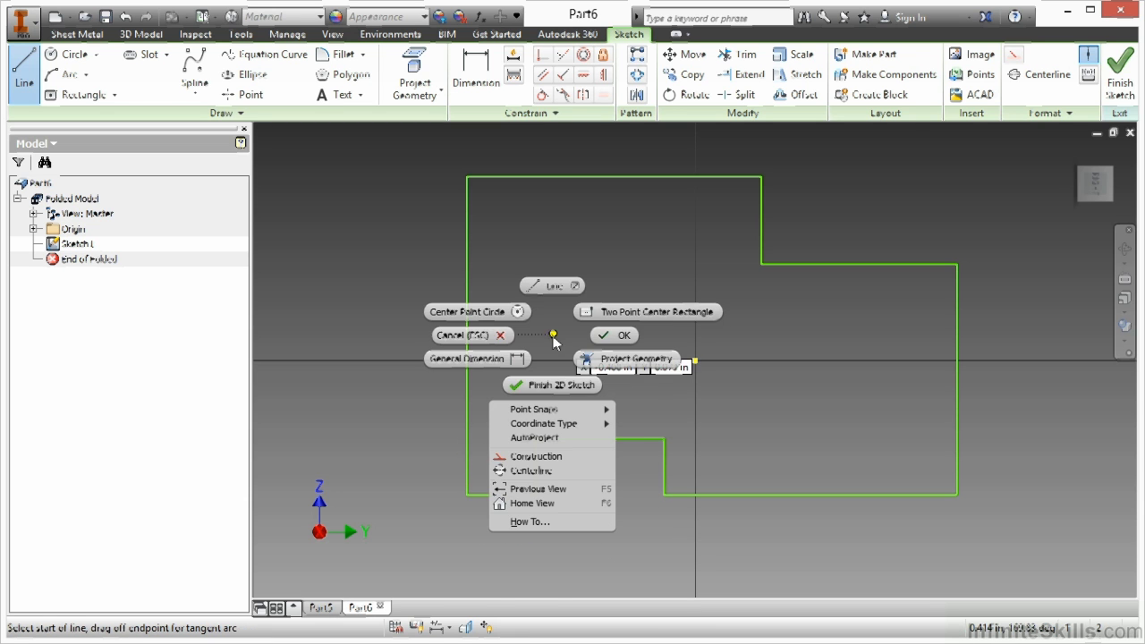
click(597, 333)
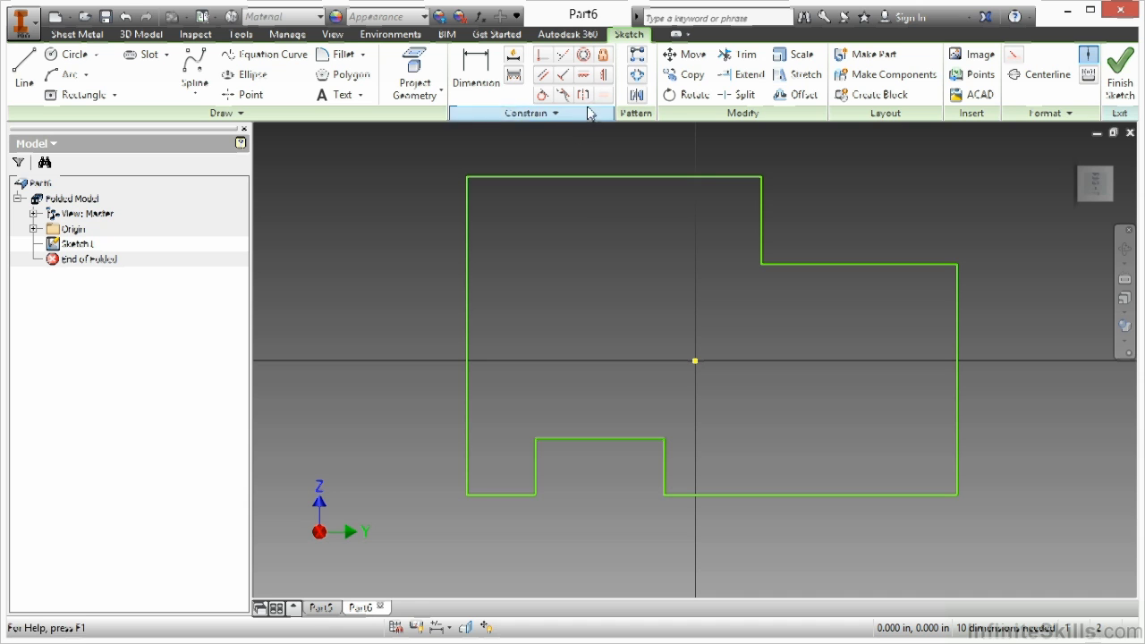
Make the two bottom edges of the outline collinear
click(563, 55)
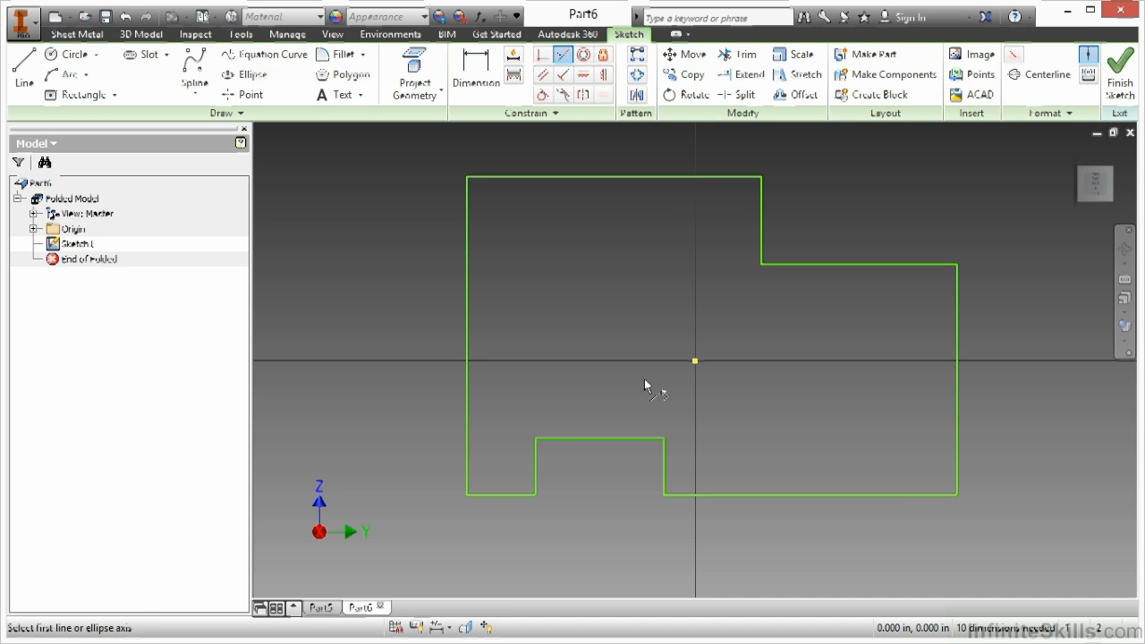
click(521, 497)
click(689, 494)
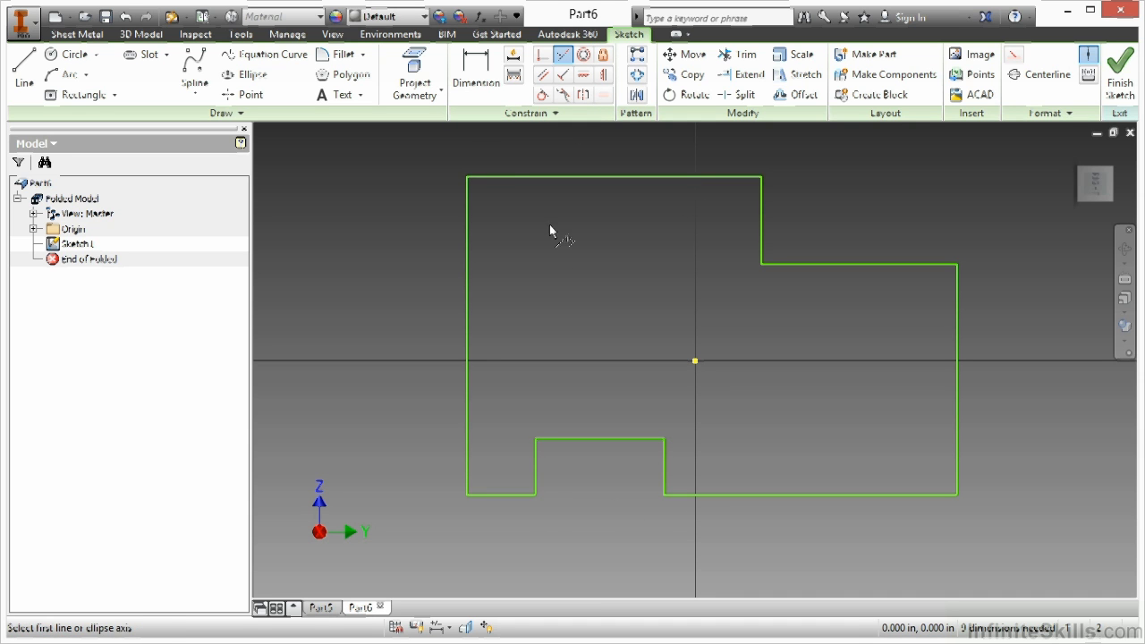
Dimension the left edge height to 3.500 and move the dimension farther left
click(475, 71)
click(467, 277)
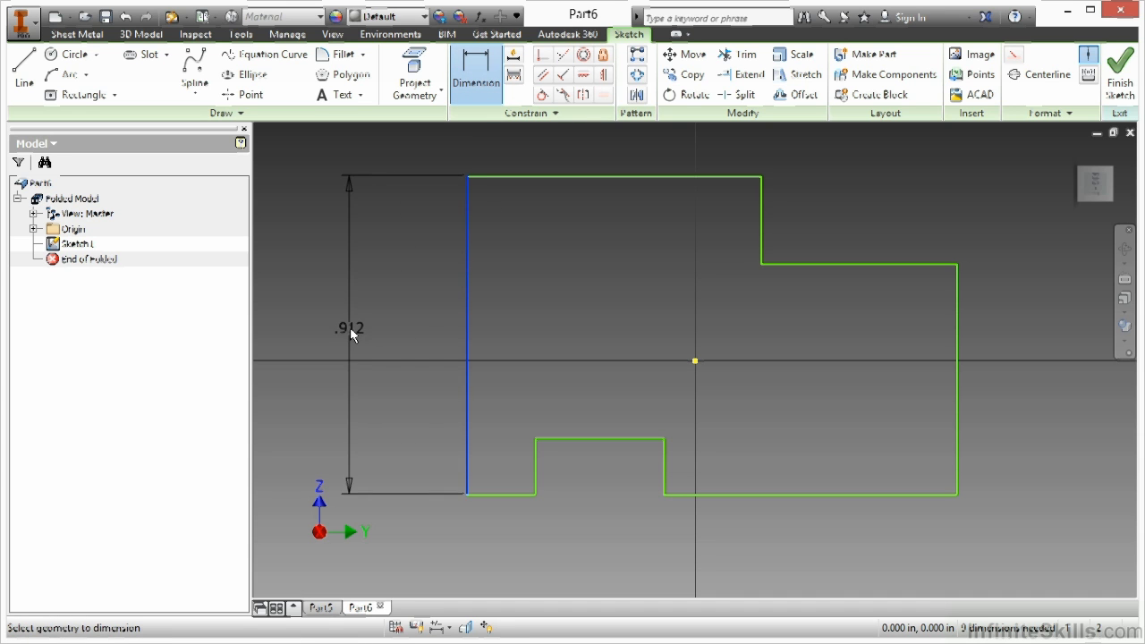
click(352, 331)
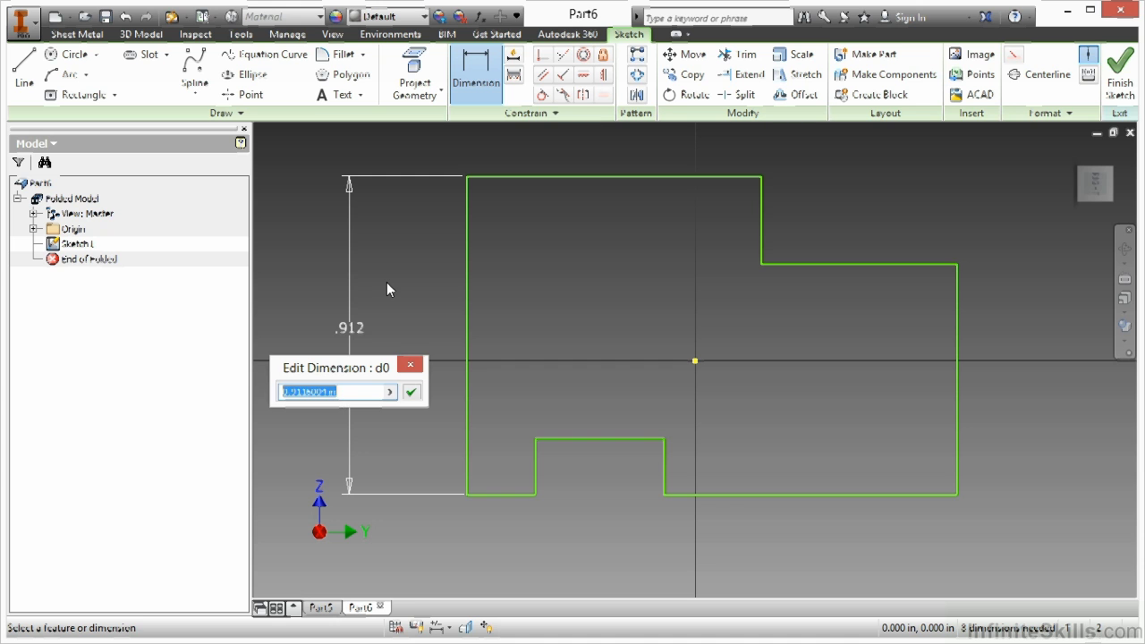
text(3.5)
key(Return)
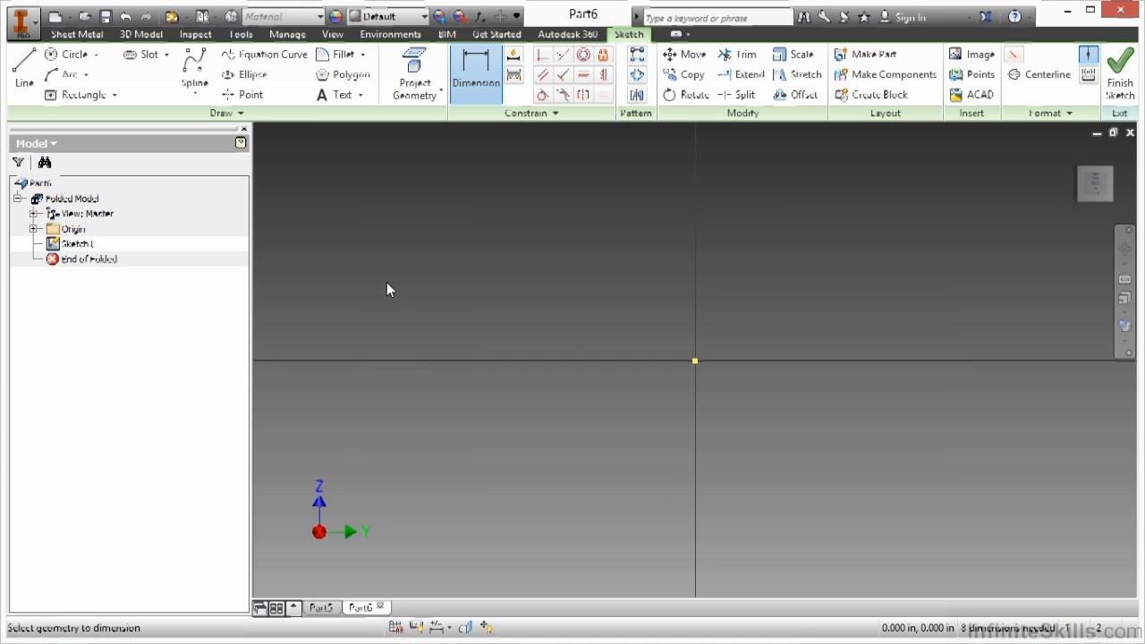
key(Home)
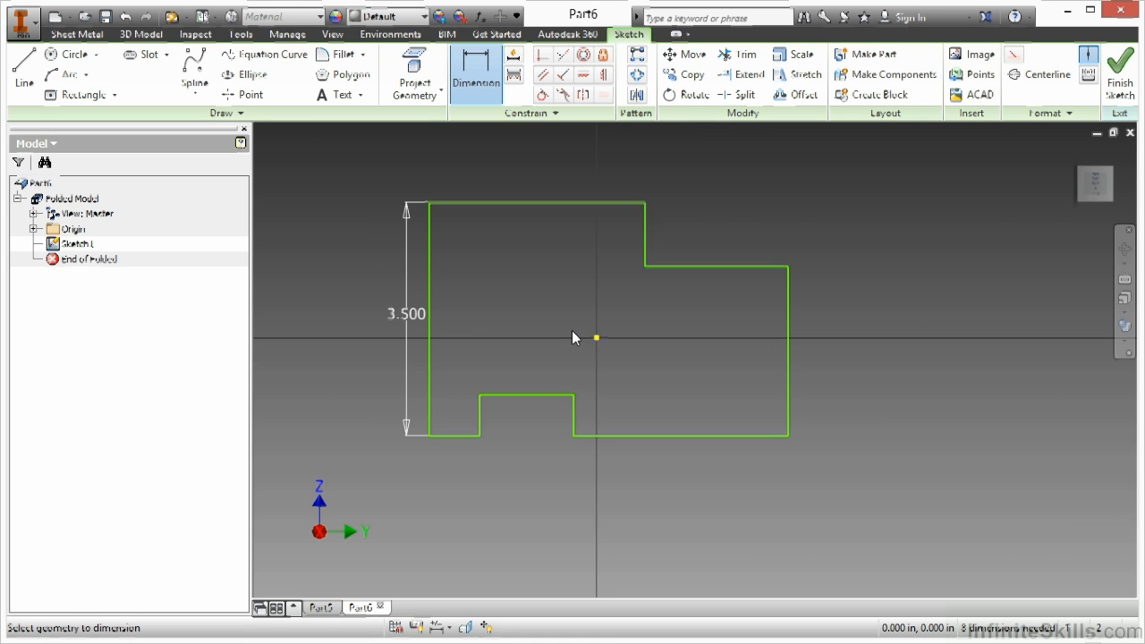
double_click(408, 325)
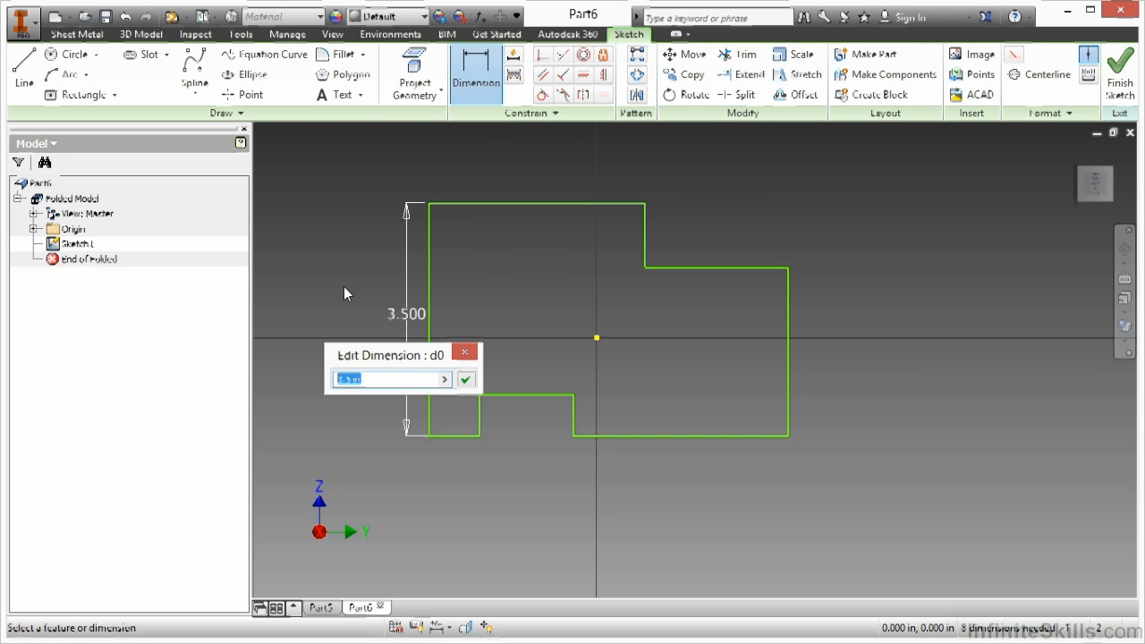
key(Return)
key(Escape)
drag(407, 327, 359, 324)
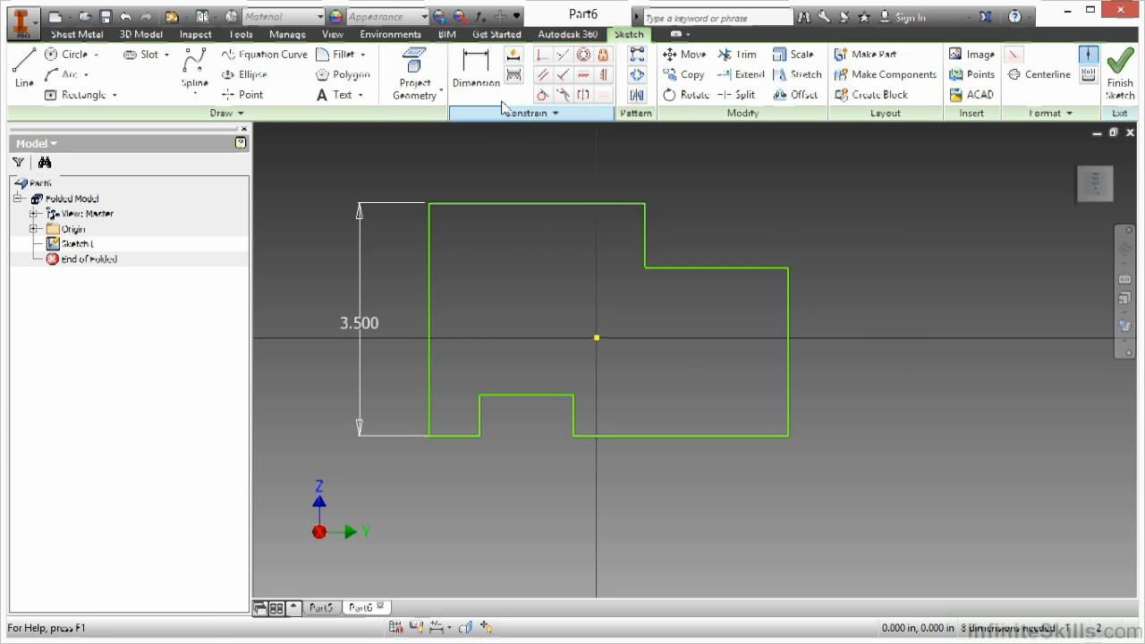
Dimension the bottom-left segment to .875 and the overall width to 5.5
key(d)
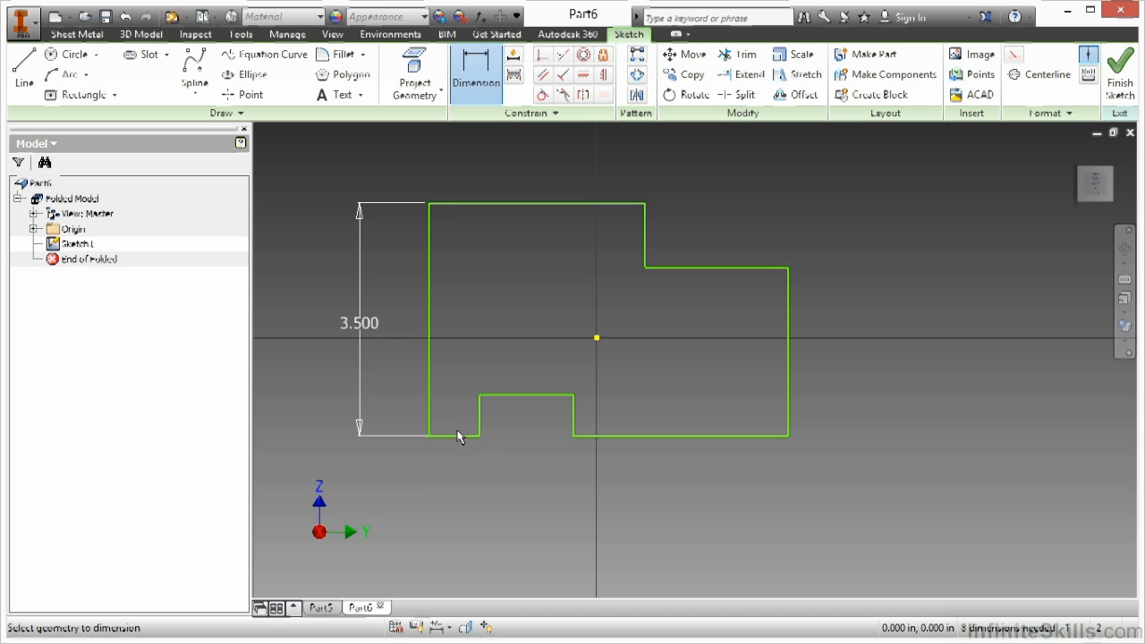
click(460, 437)
click(402, 473)
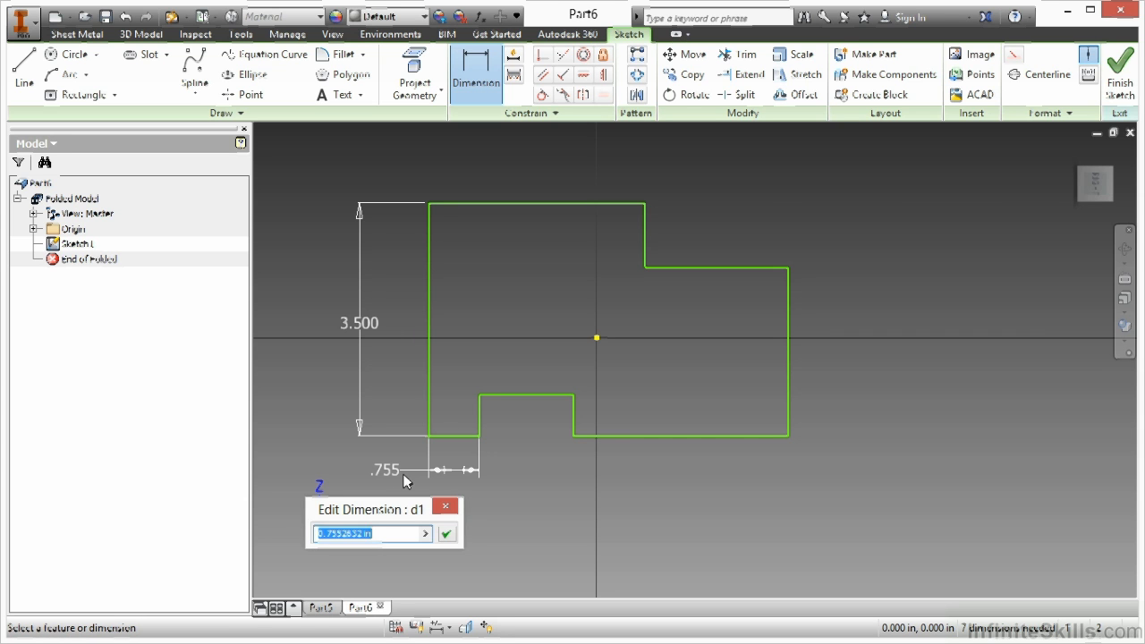
text(.875)
key(Return)
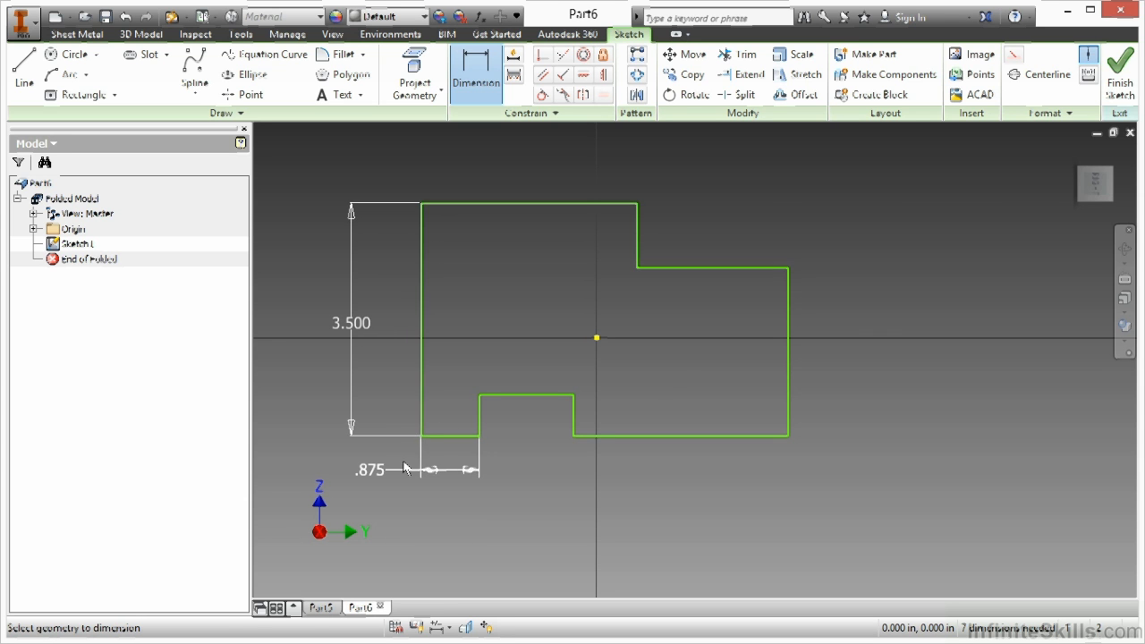
click(422, 420)
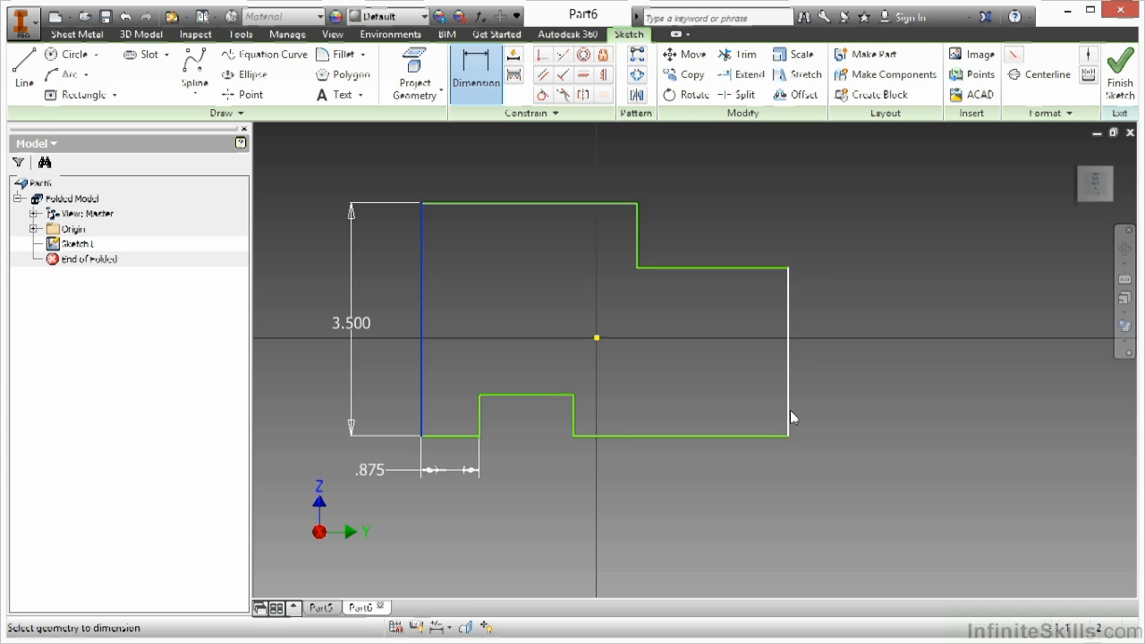
click(789, 418)
click(597, 501)
text(5.5)
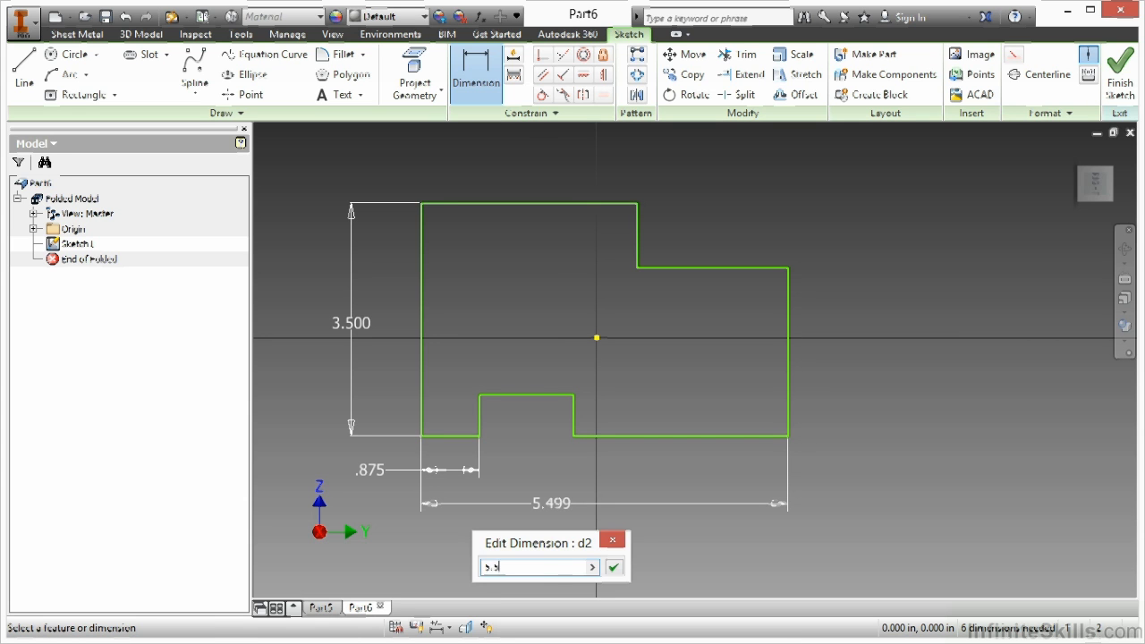
key(Return)
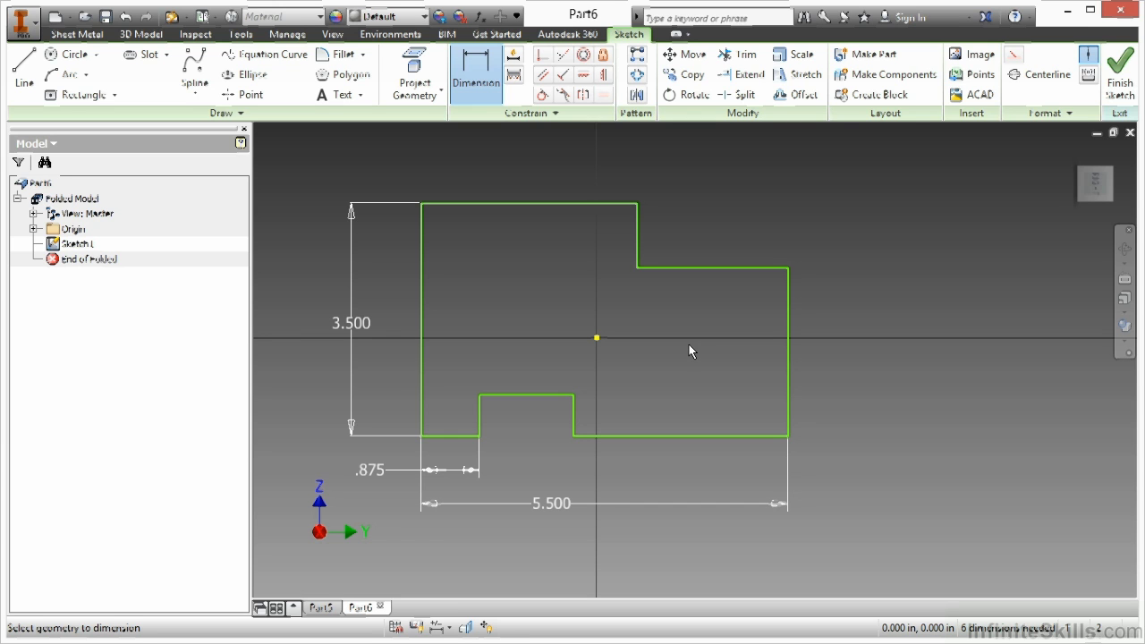
Dimension the right step's vertical edge to 1 and end dimensioning
click(638, 236)
click(703, 243)
text(1)
key(Return)
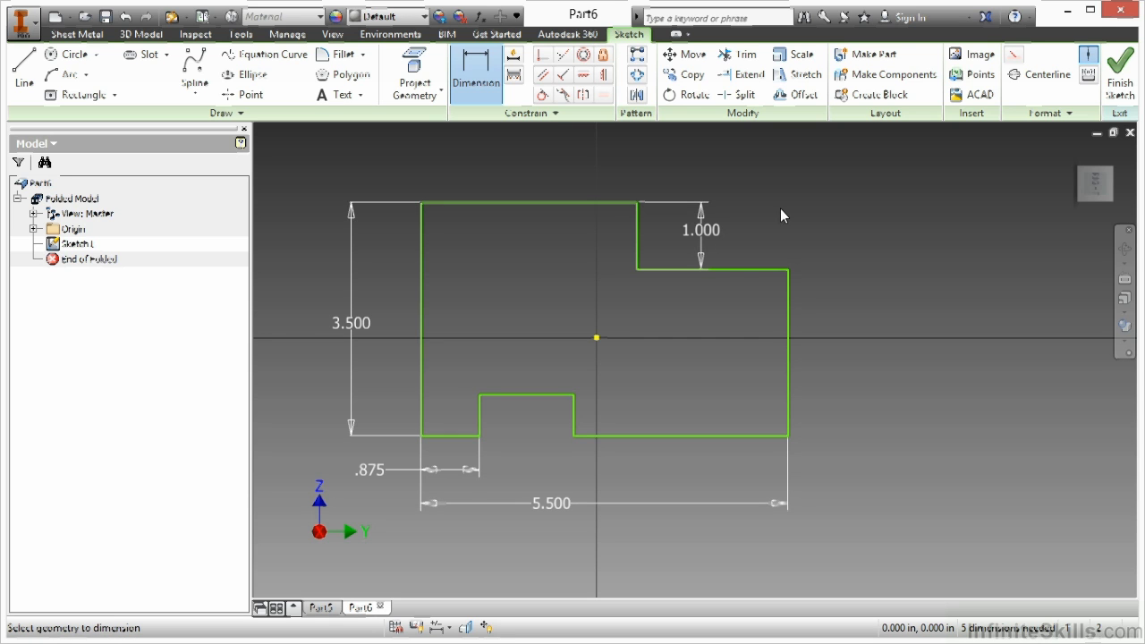
right_click(477, 353)
click(536, 348)
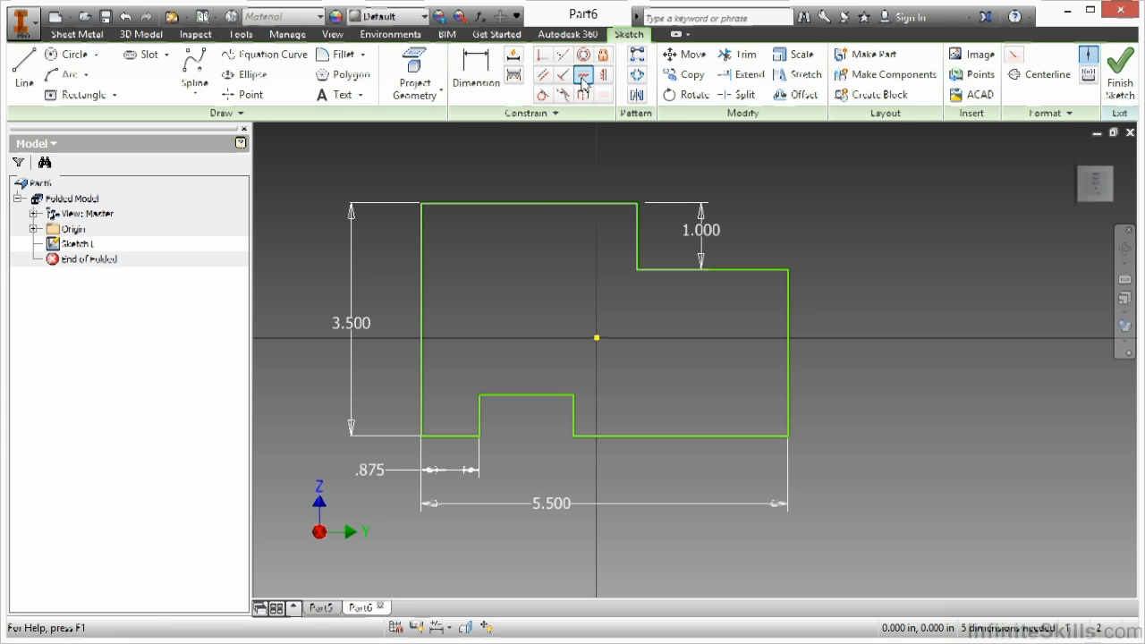
Constrain the left-edge midpoint horizontally level with the sketch origin
click(421, 318)
click(597, 339)
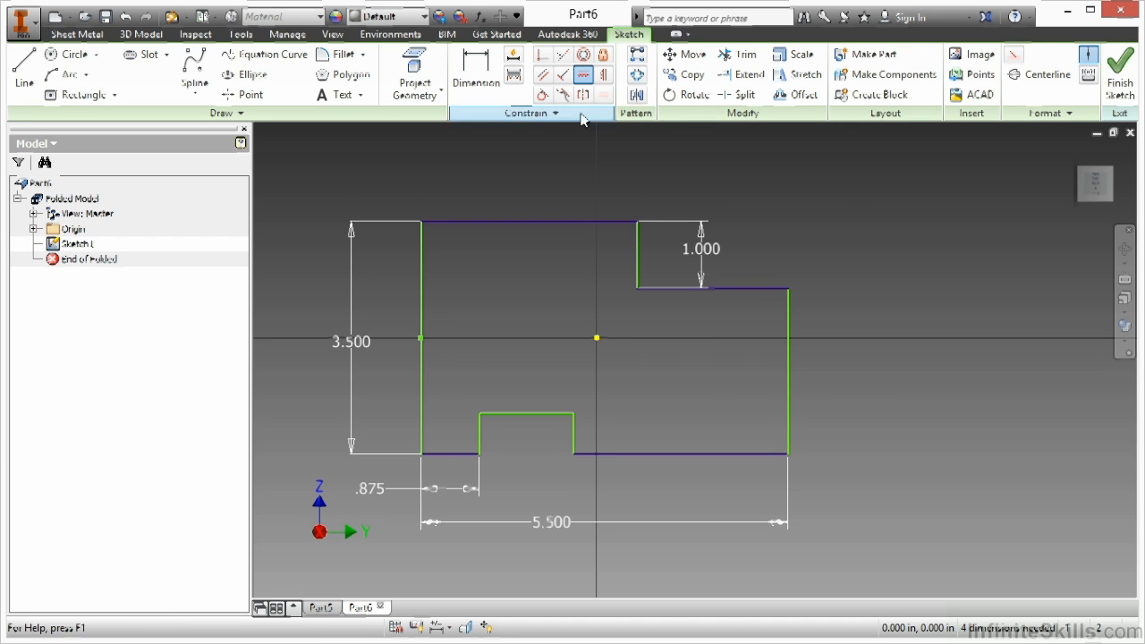
right_click(481, 293)
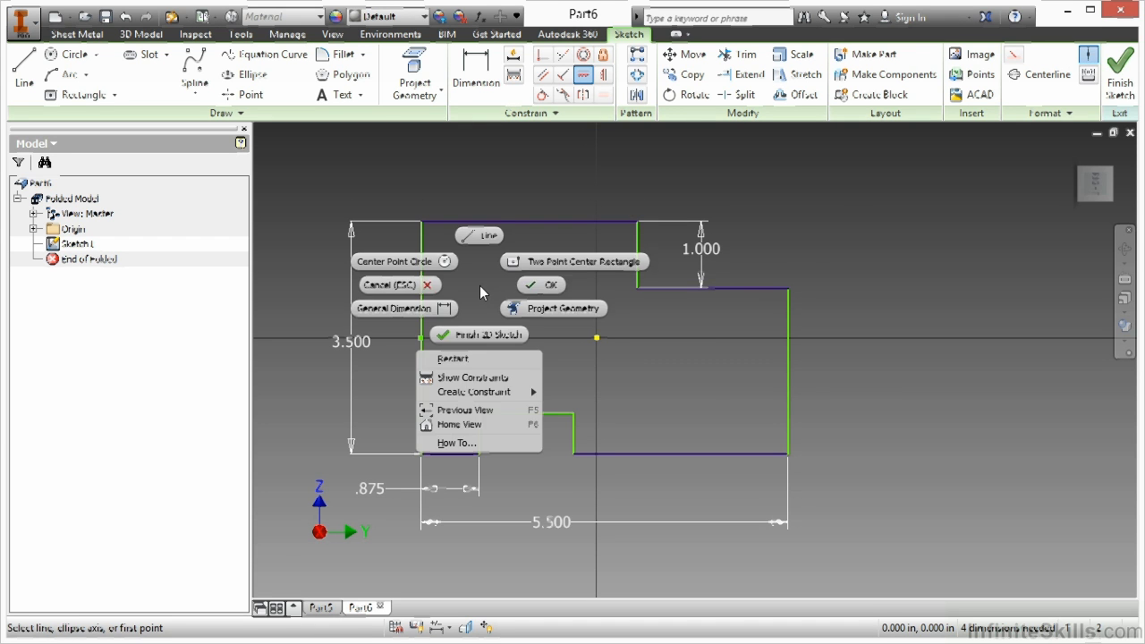
click(541, 285)
Align the top-edge midpoint vertically above the origin, then drag the right edge outward
click(604, 74)
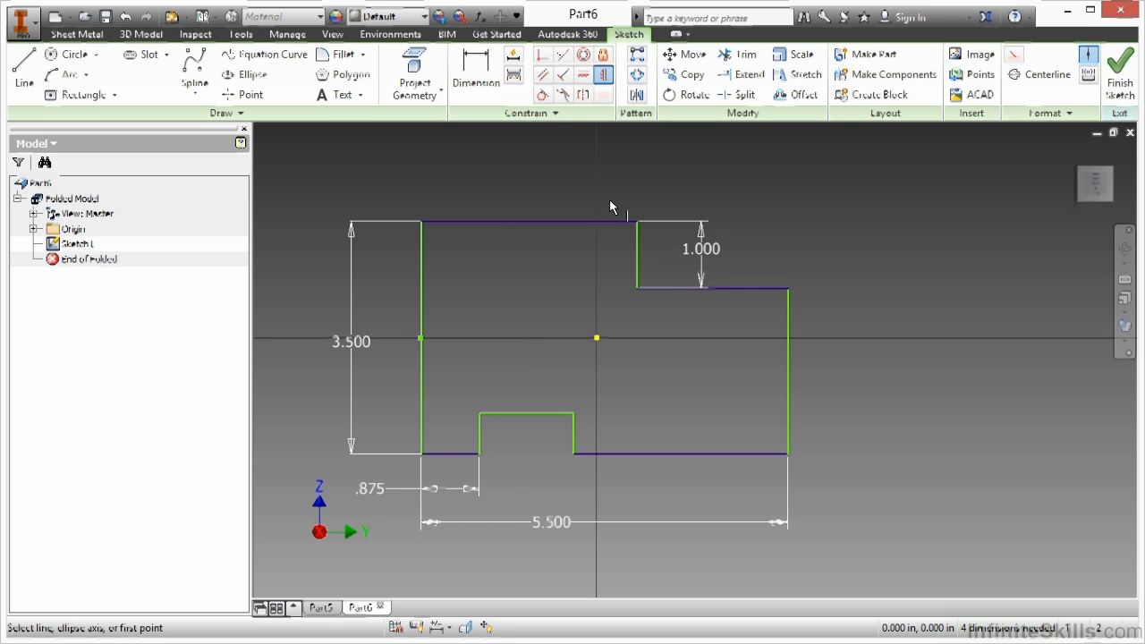
click(596, 338)
click(528, 221)
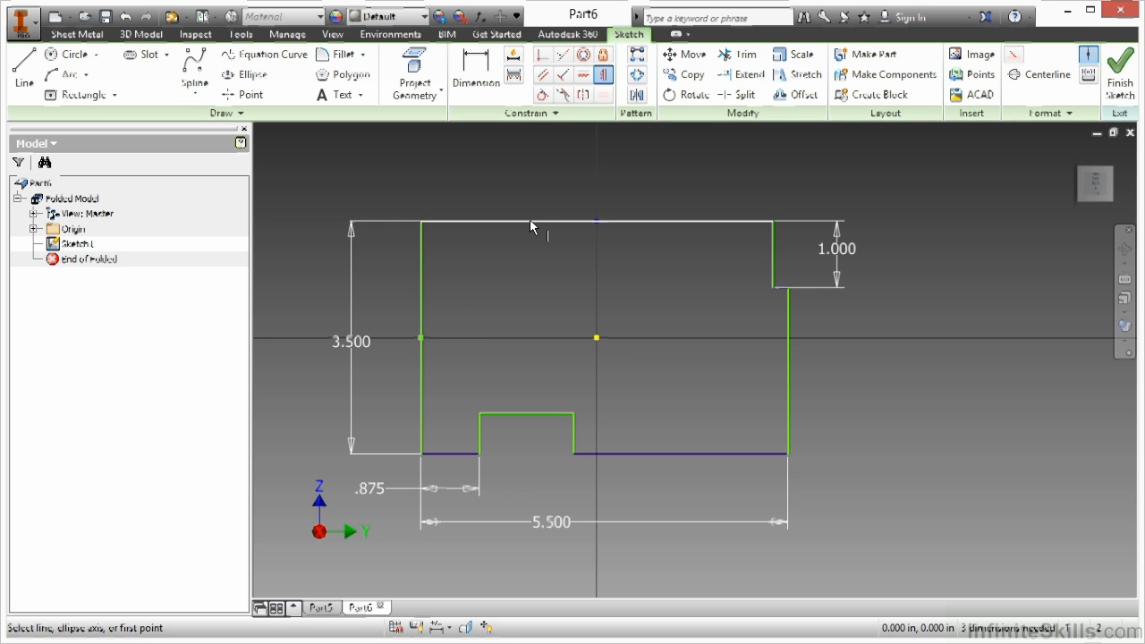
right_click(628, 286)
click(693, 292)
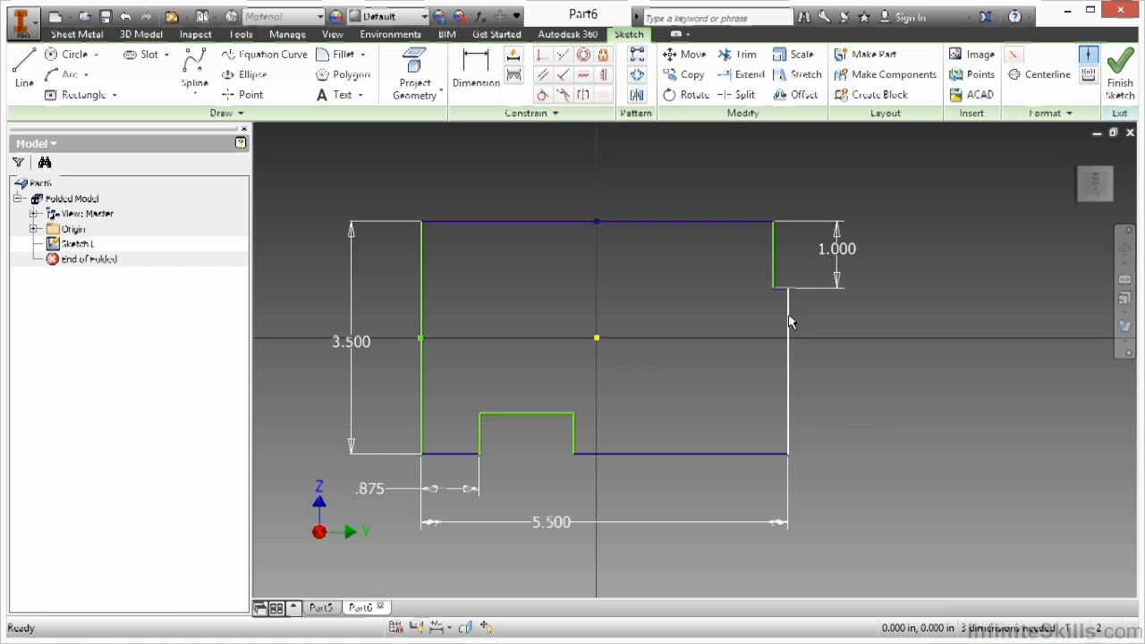
mouse_move(787, 312)
mouse_down()
mouse_move(907, 328)
mouse_move(866, 331)
mouse_up()
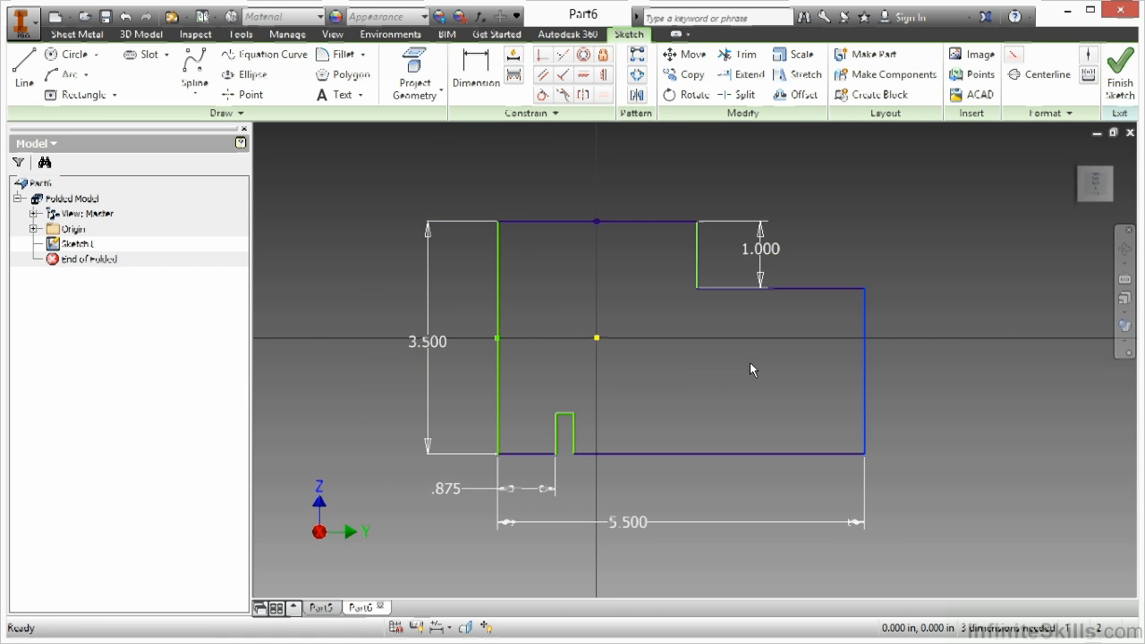
Dimension the slot to .875 wide and .625 deep
click(475, 72)
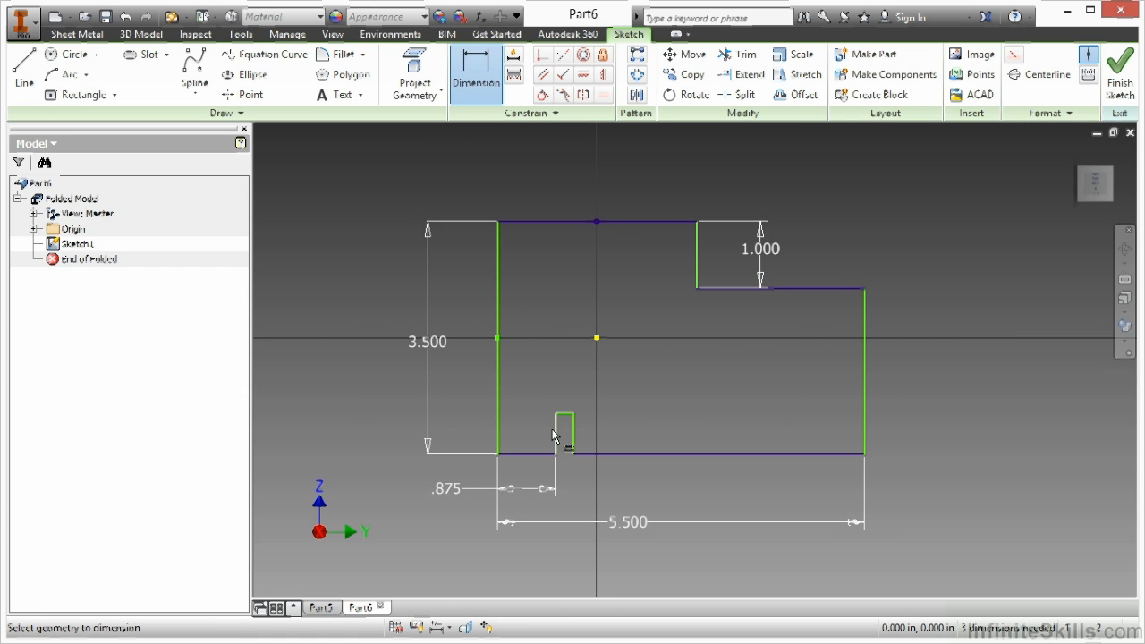
click(565, 413)
click(538, 395)
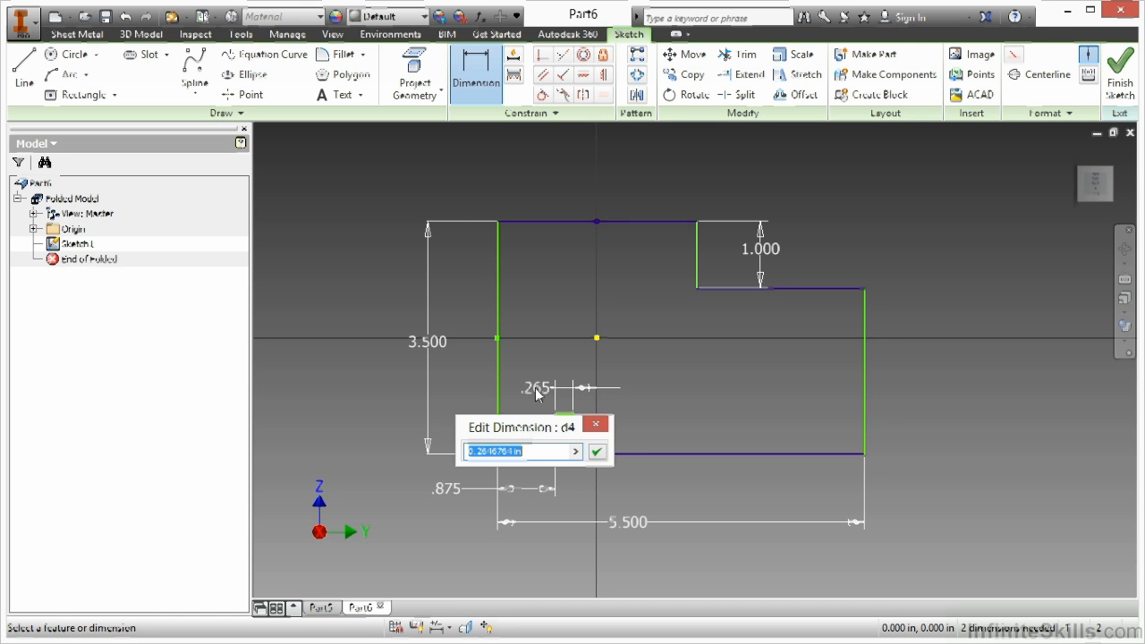
text(.875)
key(Return)
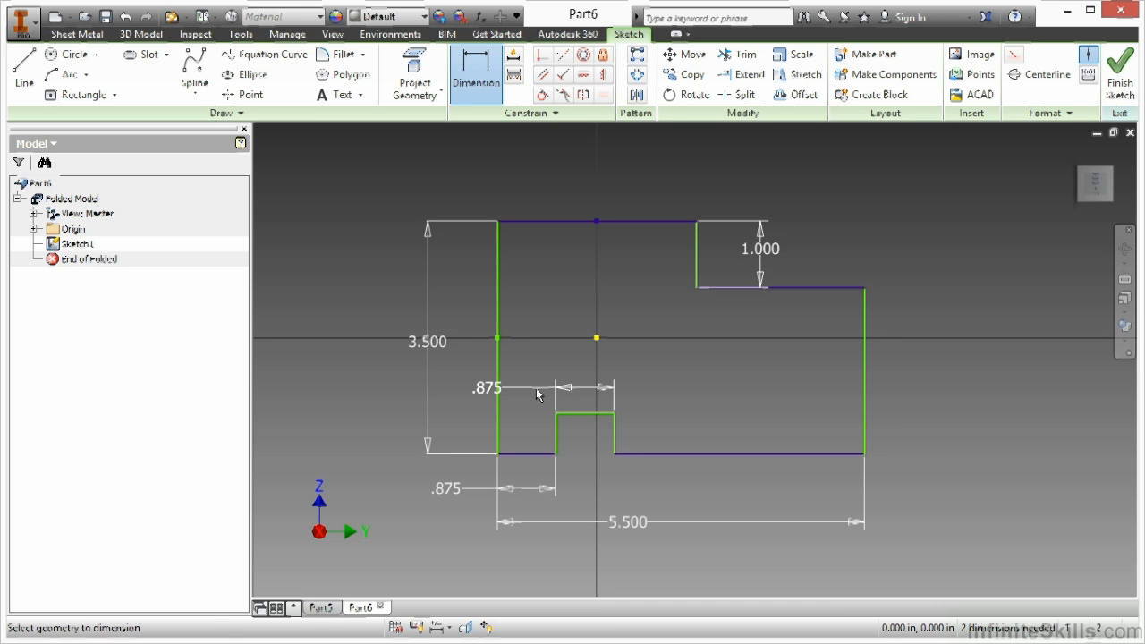
click(586, 413)
click(649, 455)
click(673, 428)
text(.625)
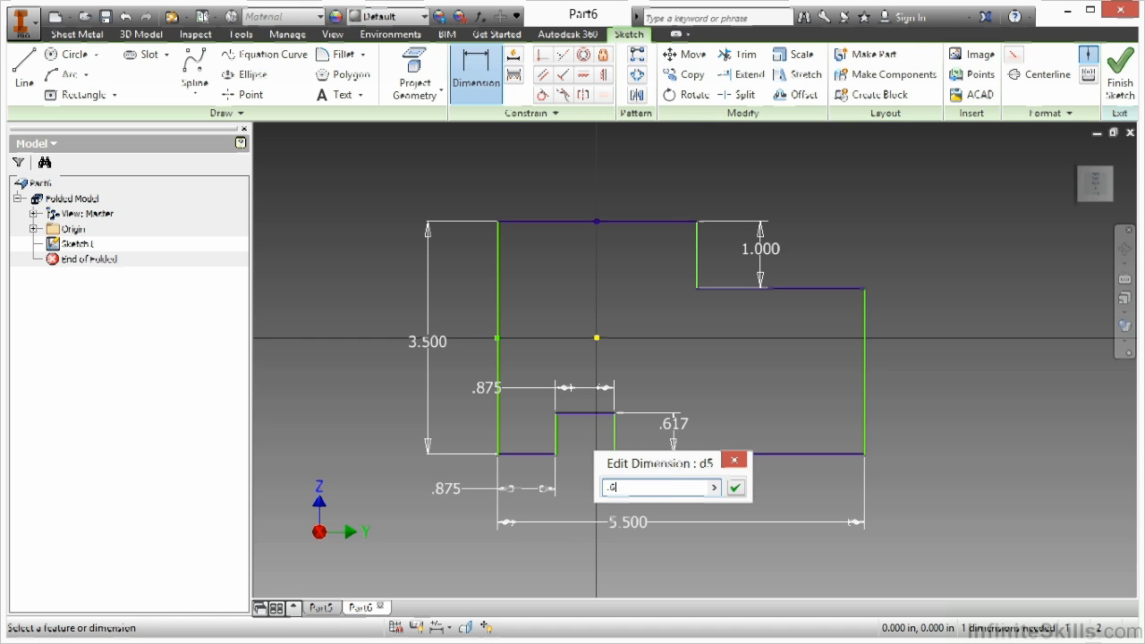
key(Return)
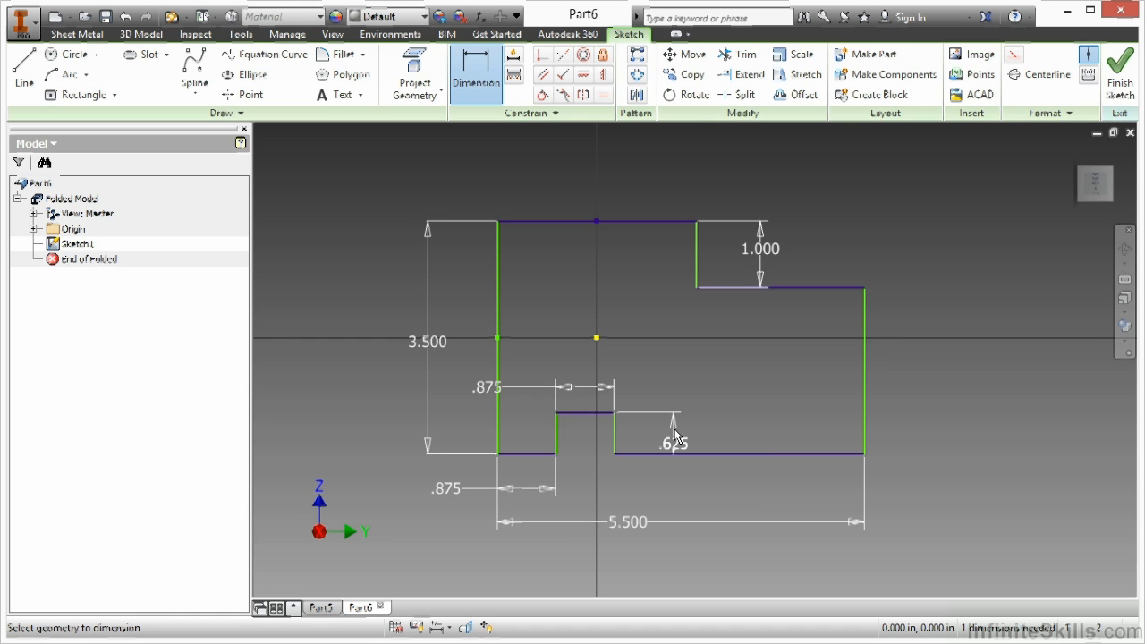
Add a driven (2.500) reference dimension to the right edge
click(864, 375)
click(926, 368)
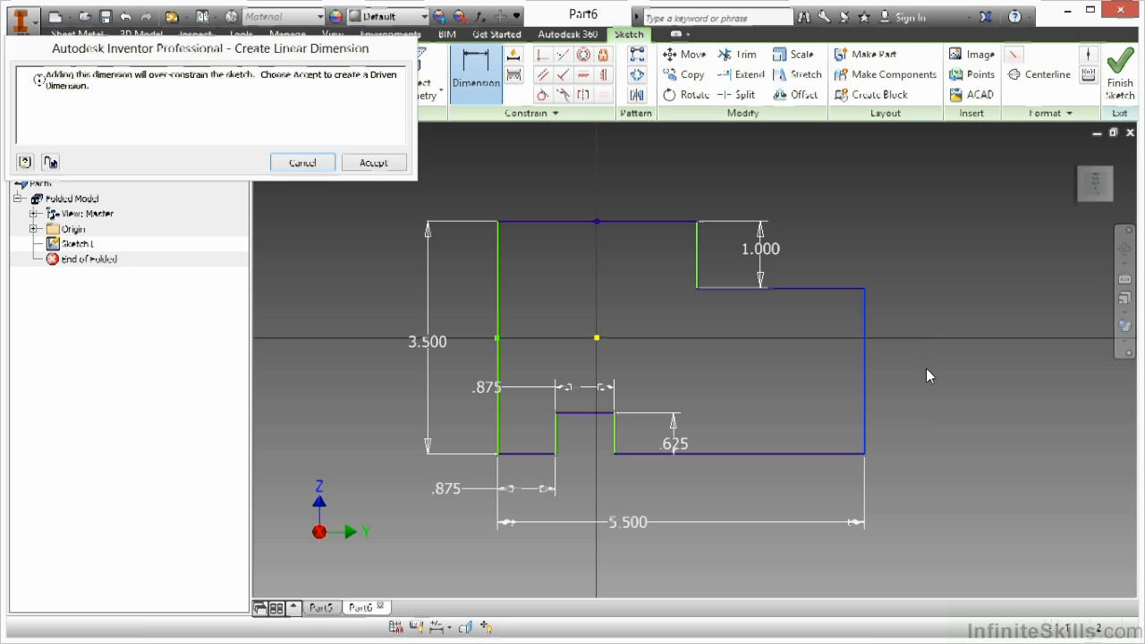
click(373, 163)
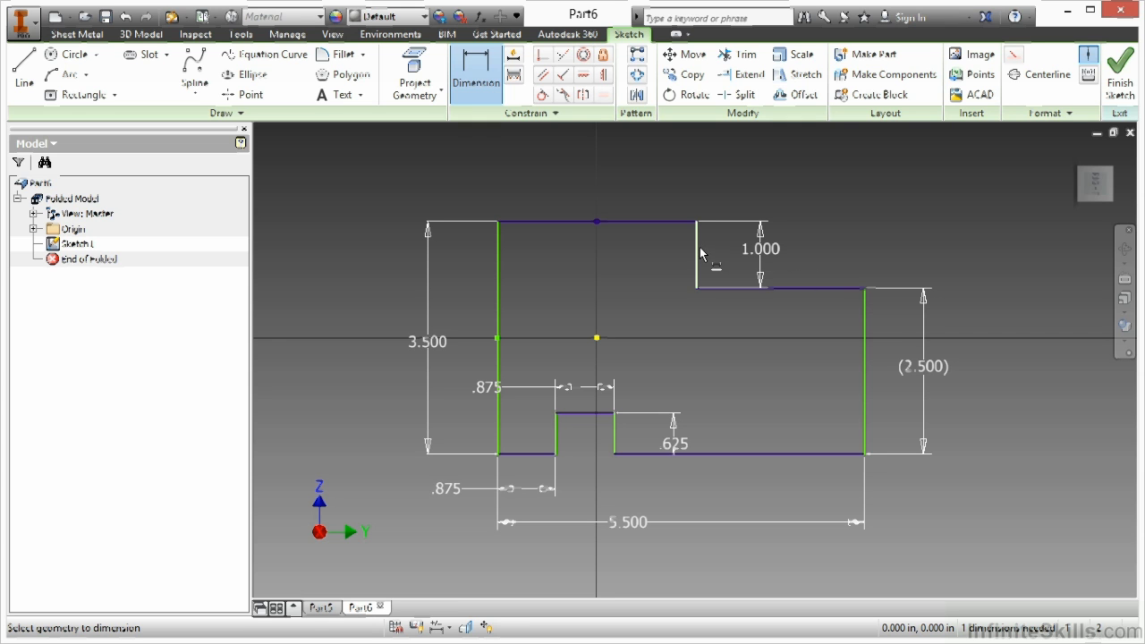
click(699, 255)
Add a top width dimension above the profile, first entering 300 mm
click(499, 265)
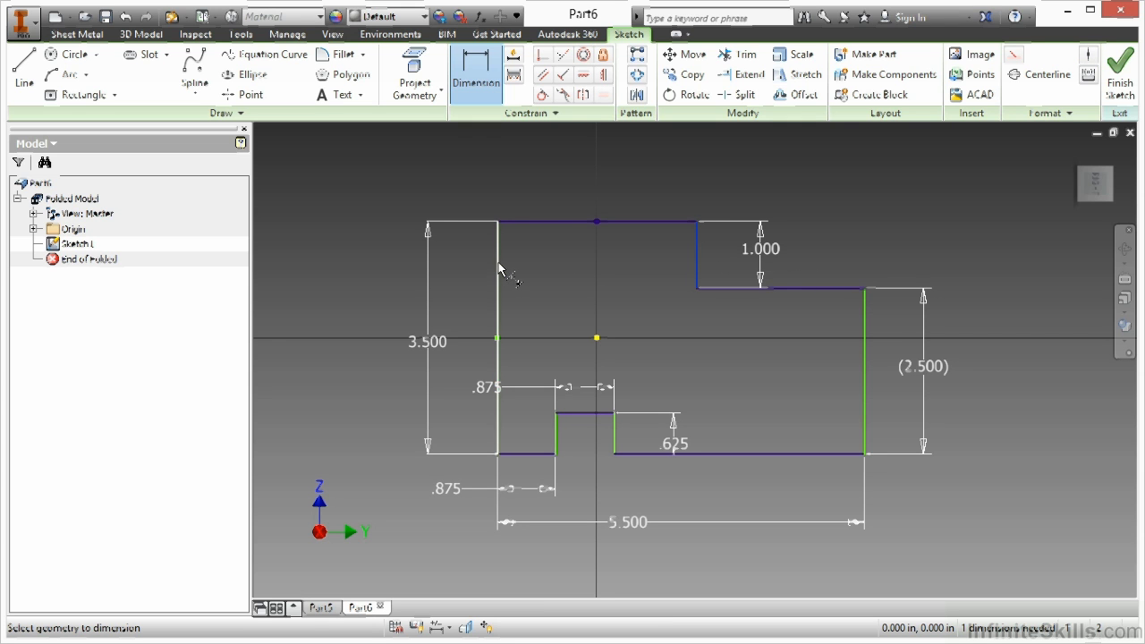
click(566, 211)
click(567, 185)
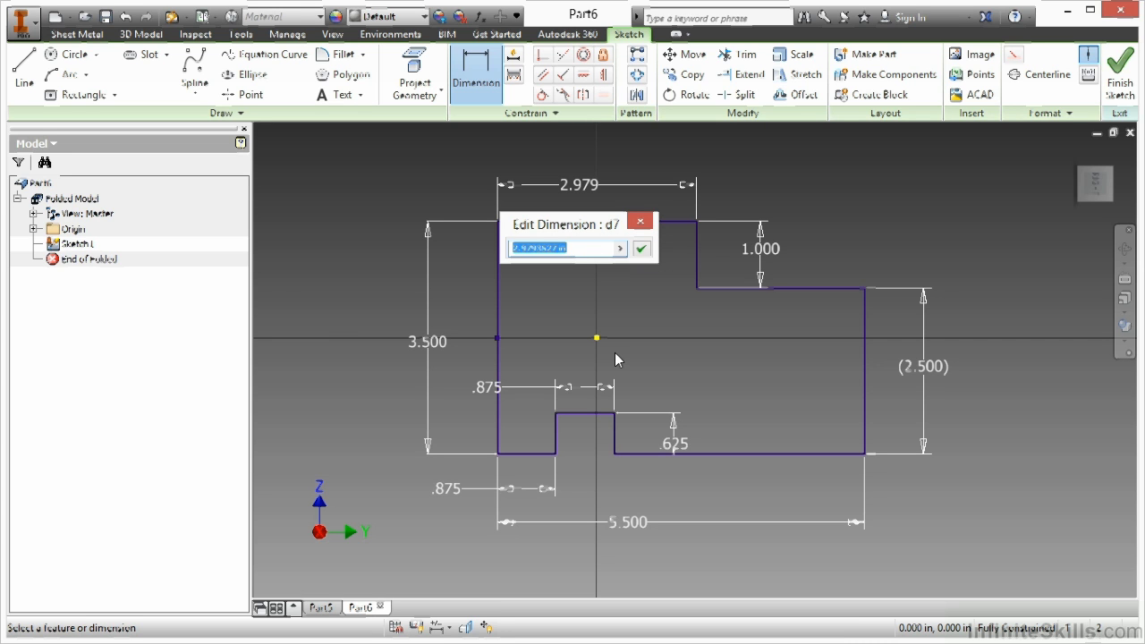
text(300)
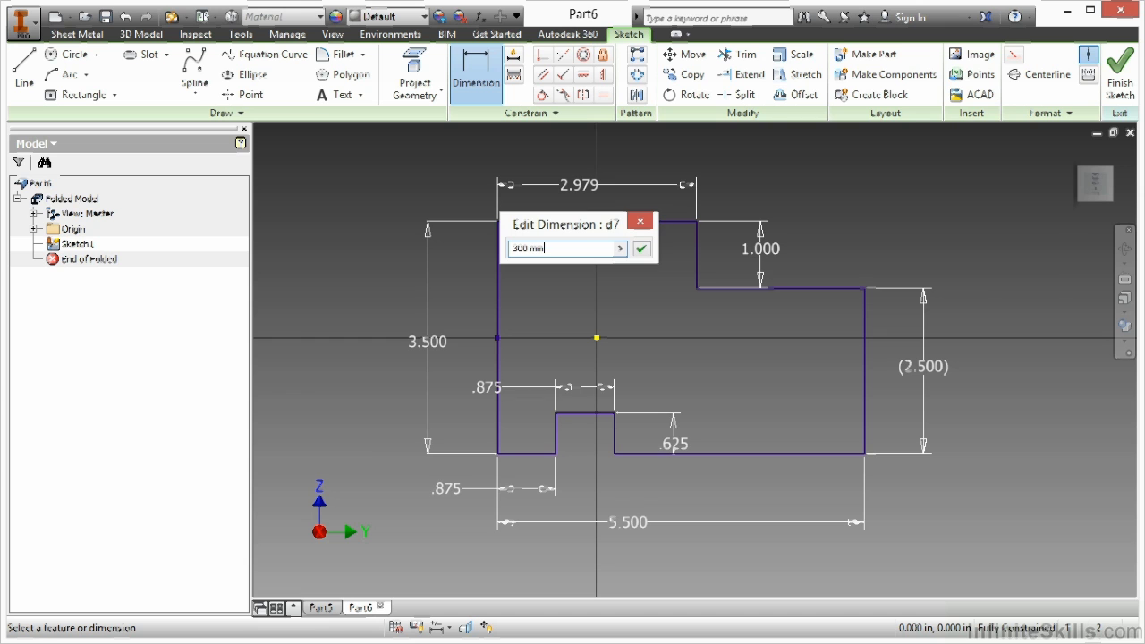
key(Return)
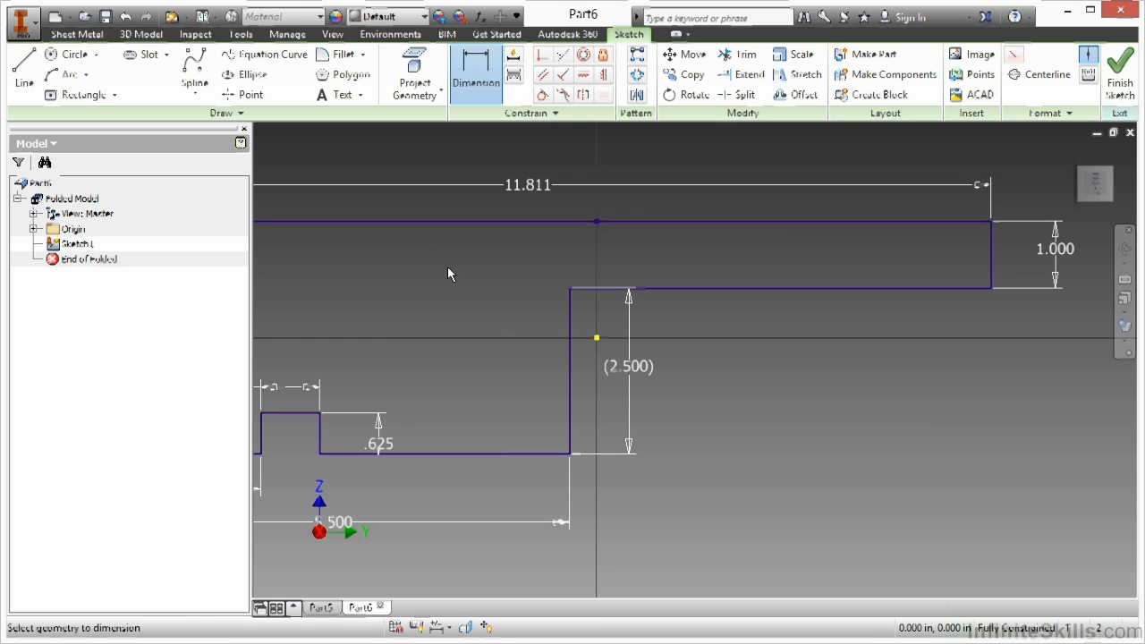
Revise the top width through 150 and 50 mm to a final 110 mm
double_click(517, 188)
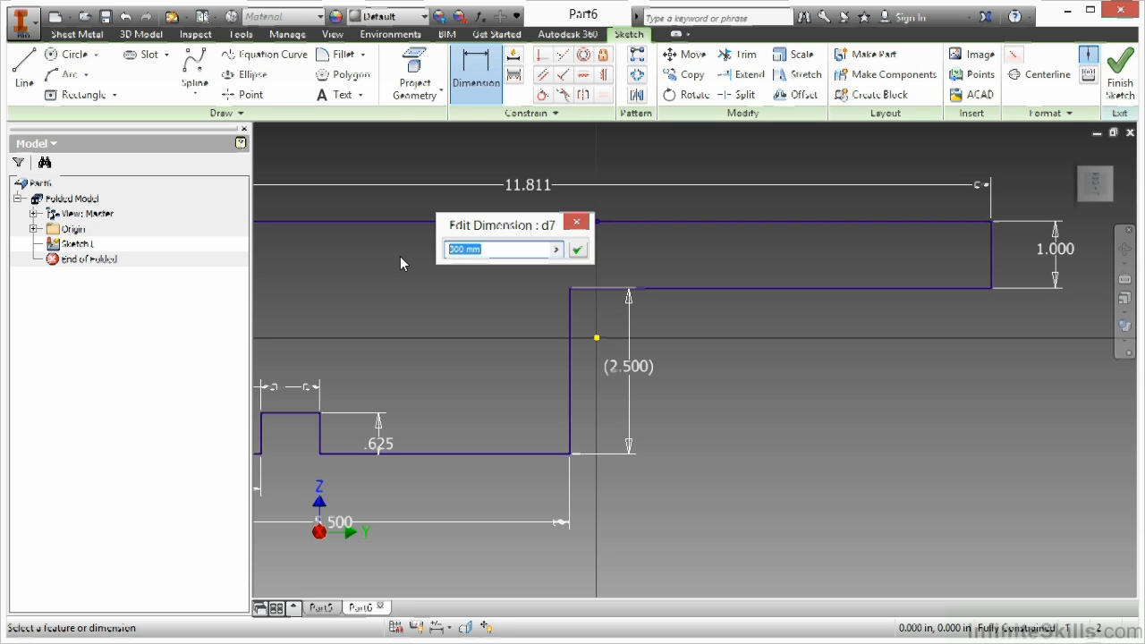
text(150)
key(Return)
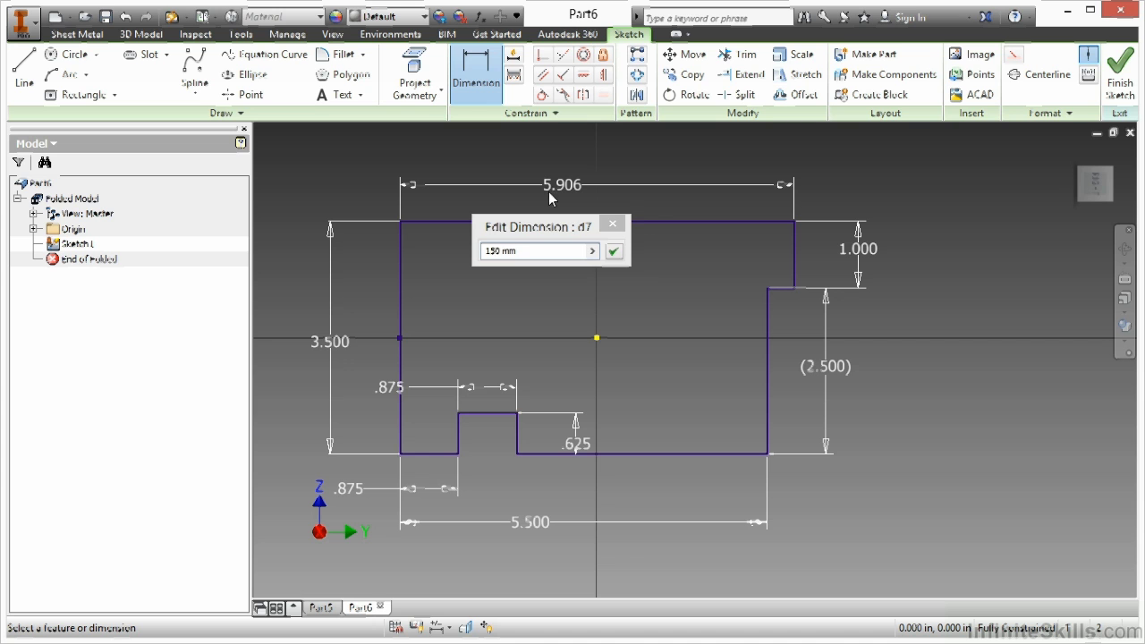
text(50)
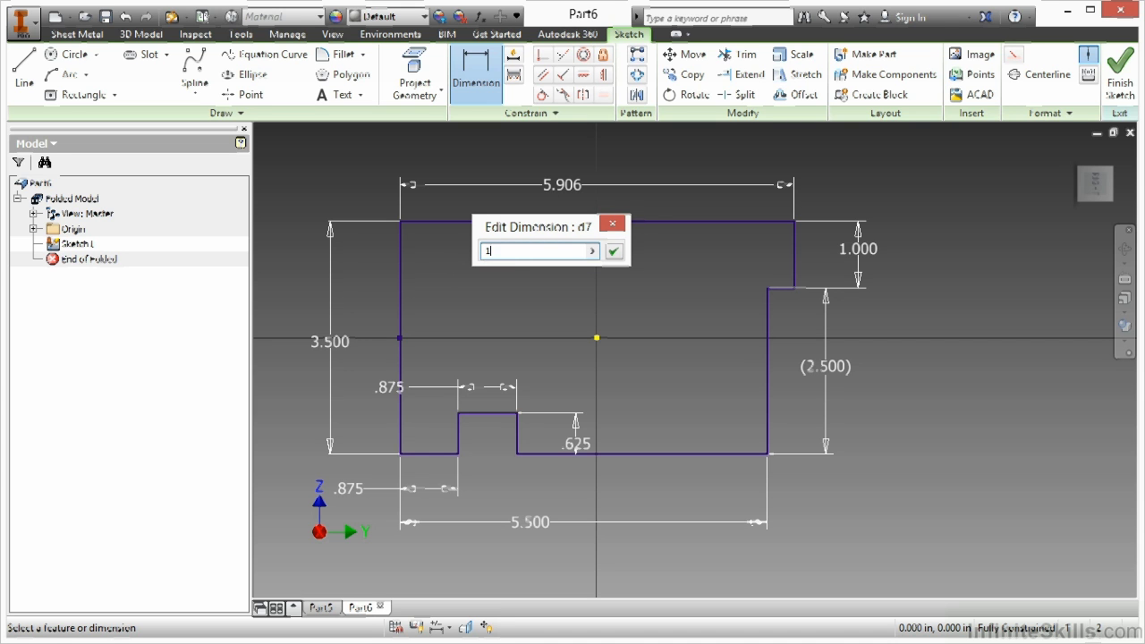
key(Return)
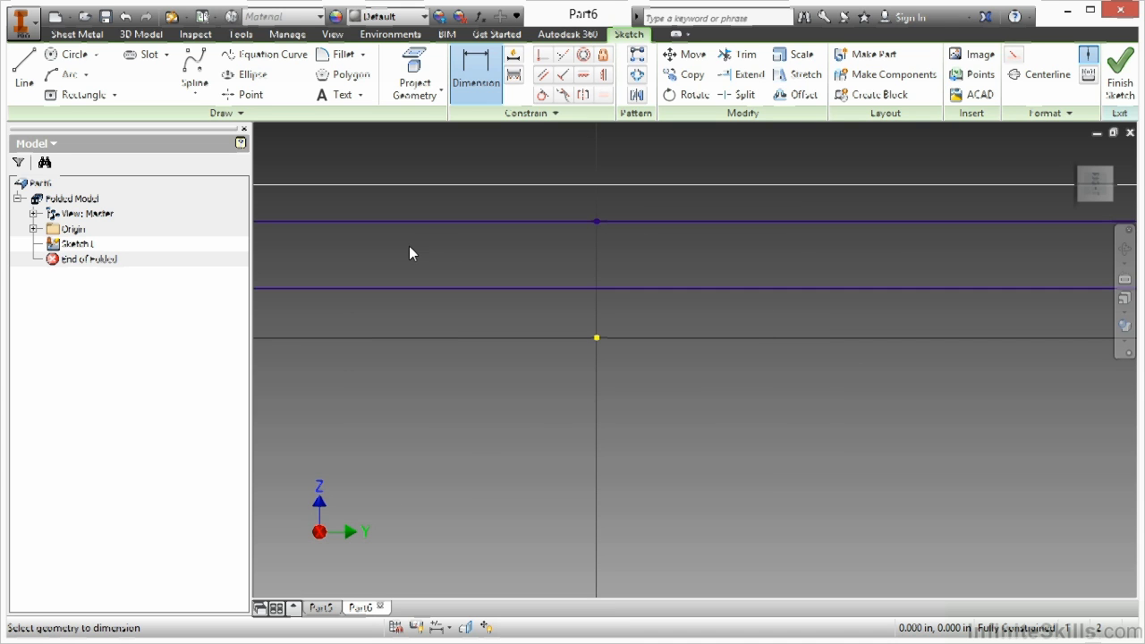
double_click(439, 185)
click(435, 248)
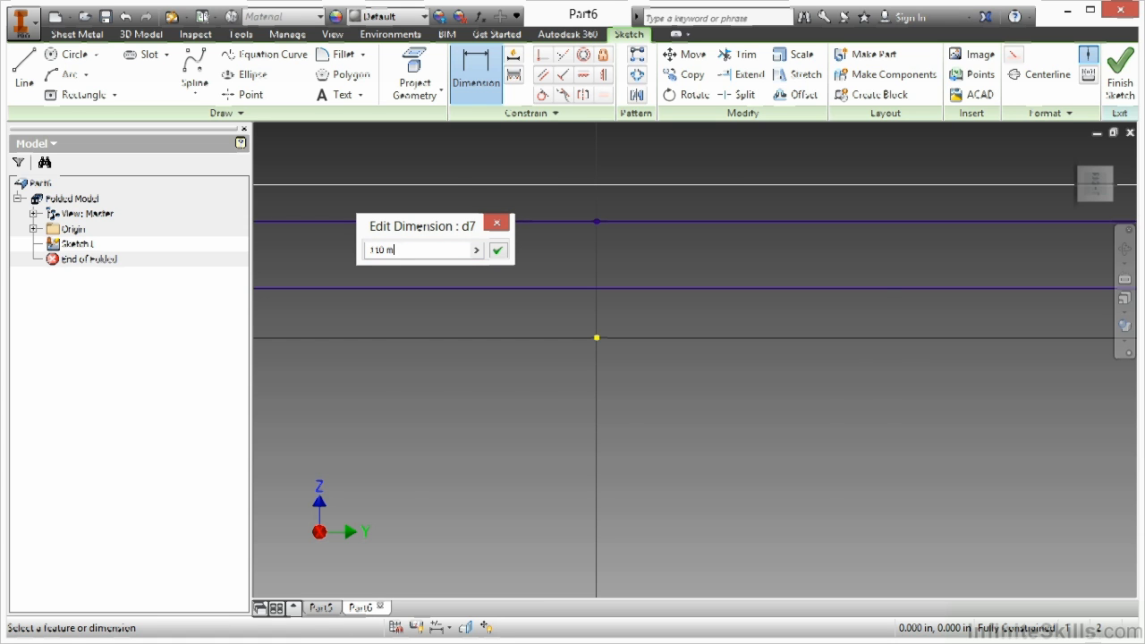
key(Return)
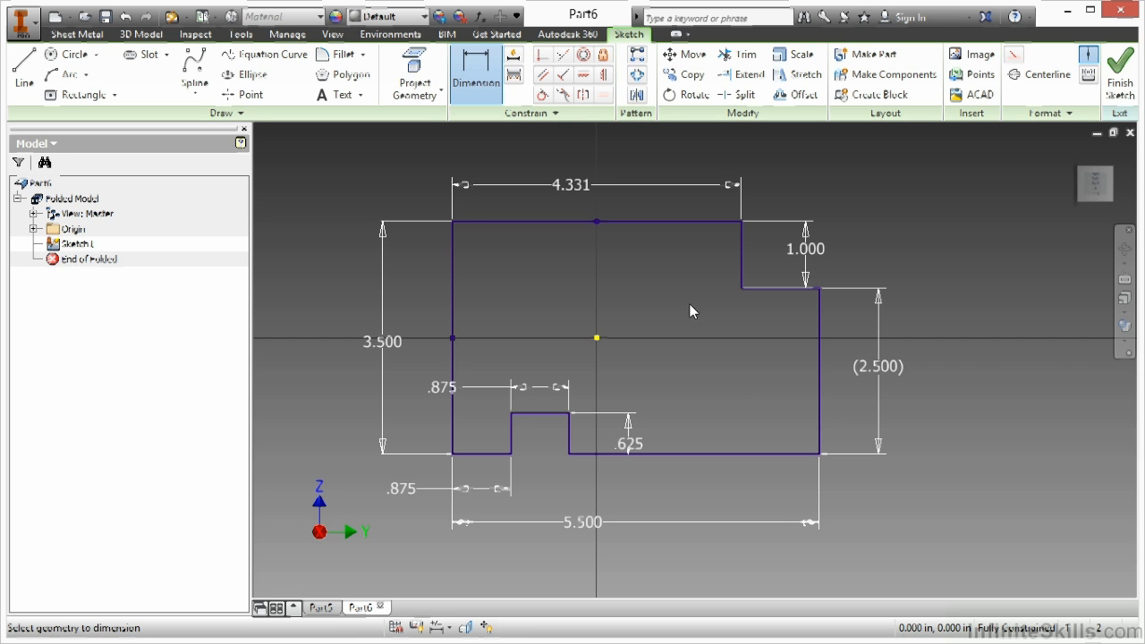
Finish the sketch and build sheet-metal Face1 from the stepped profile
click(1120, 76)
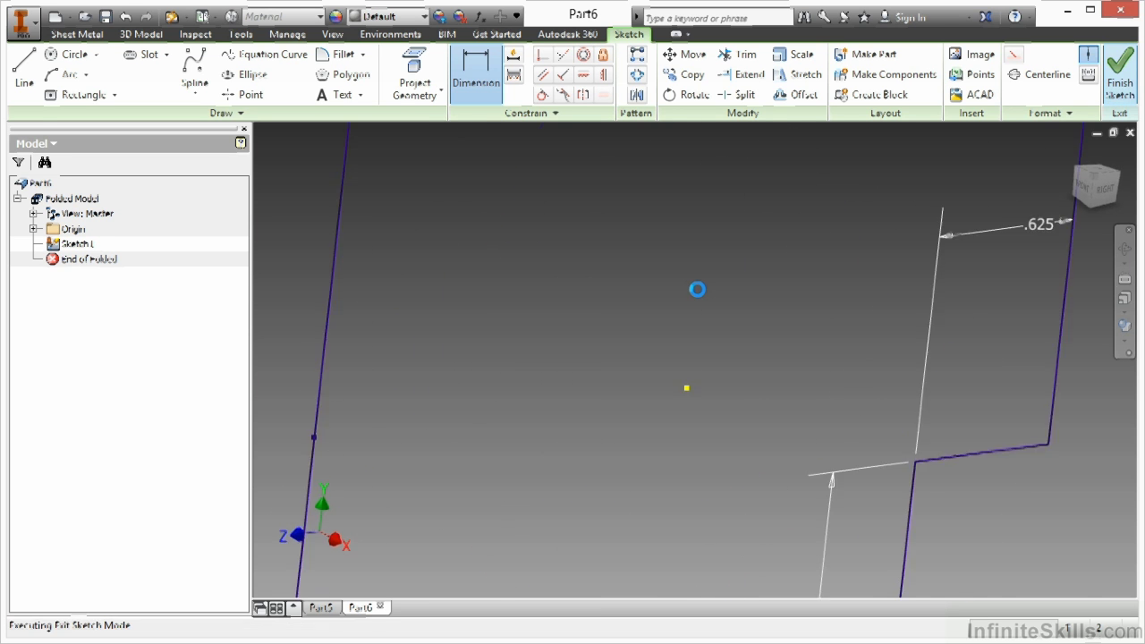
scroll(776, 362, down, 3)
right_click(489, 323)
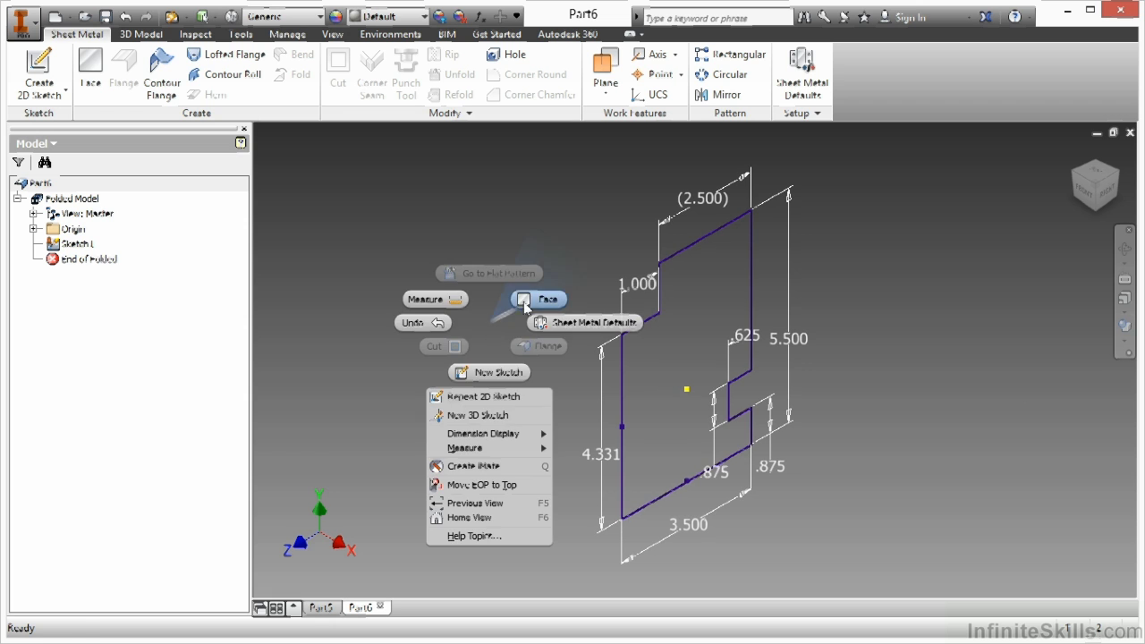
click(528, 300)
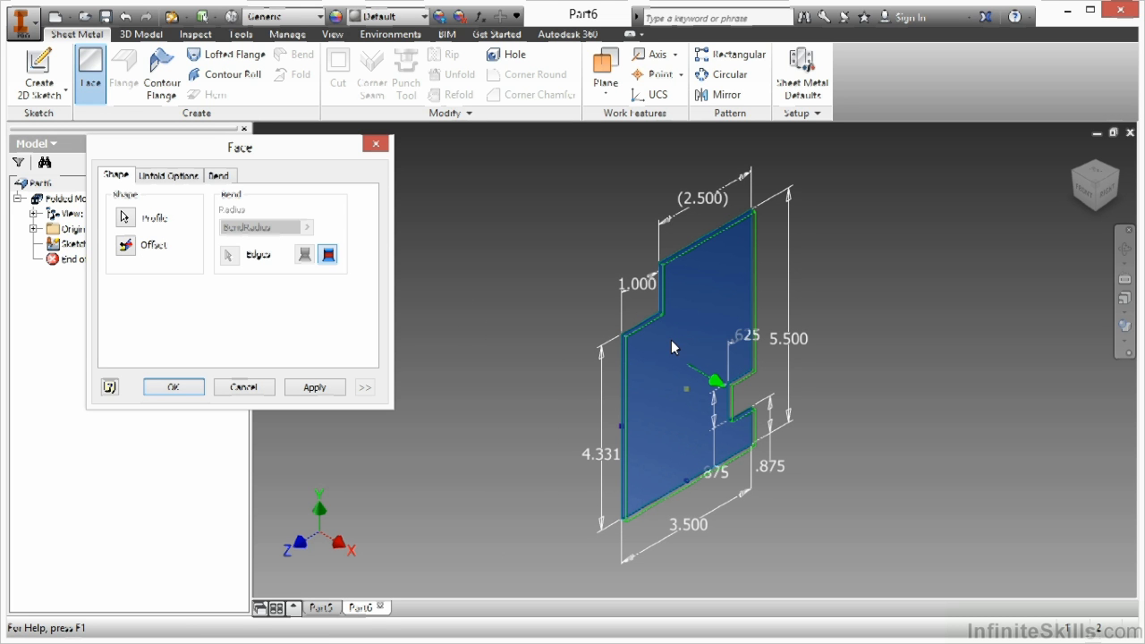
click(192, 387)
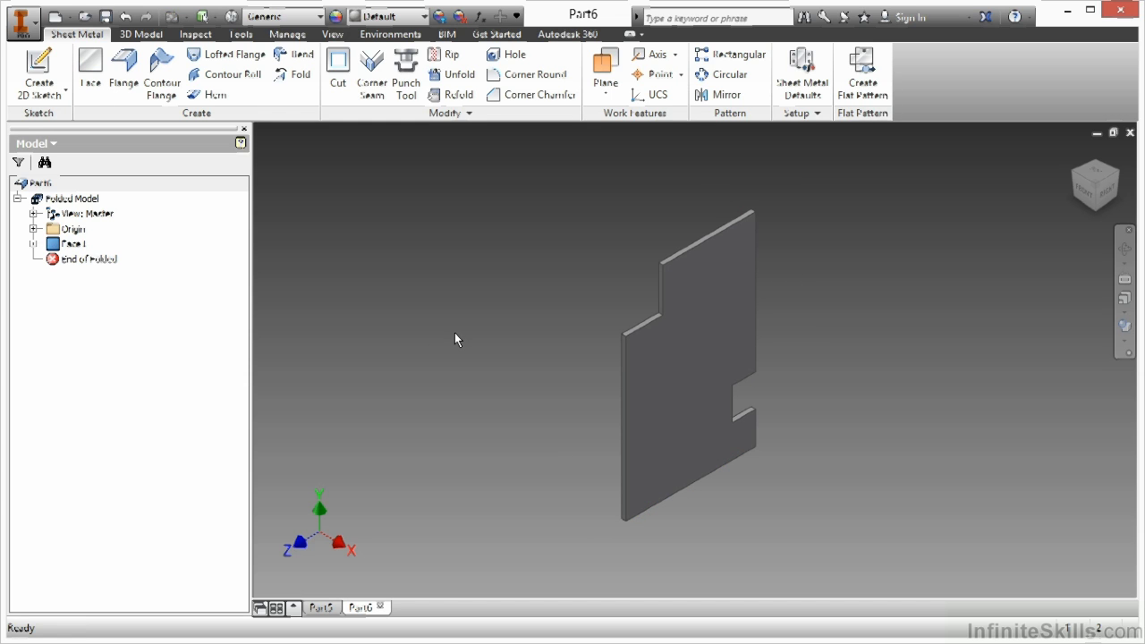